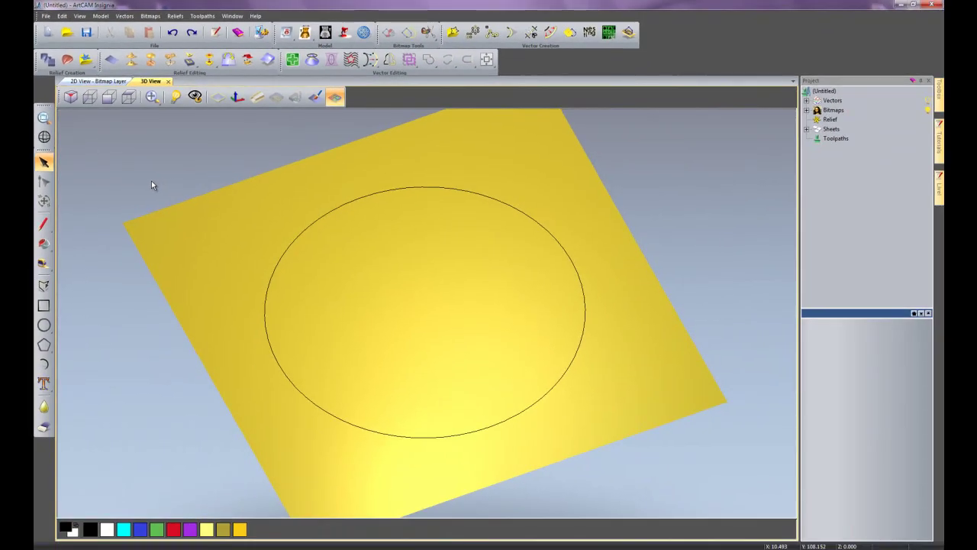
Open the Shape Editor for the circle vector and set its start height to 0
left_click(332, 211)
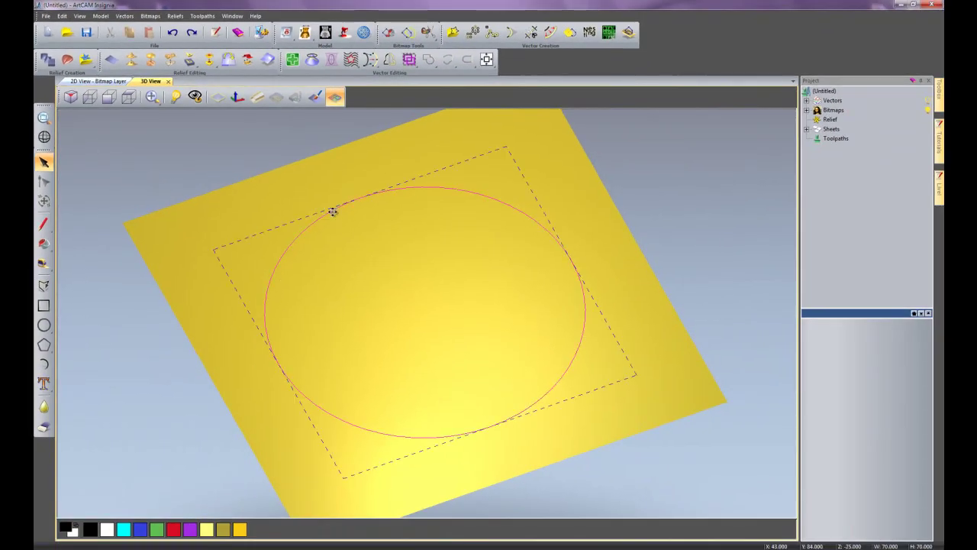
double_click(332, 212)
left_click_drag(661, 155, 654, 197)
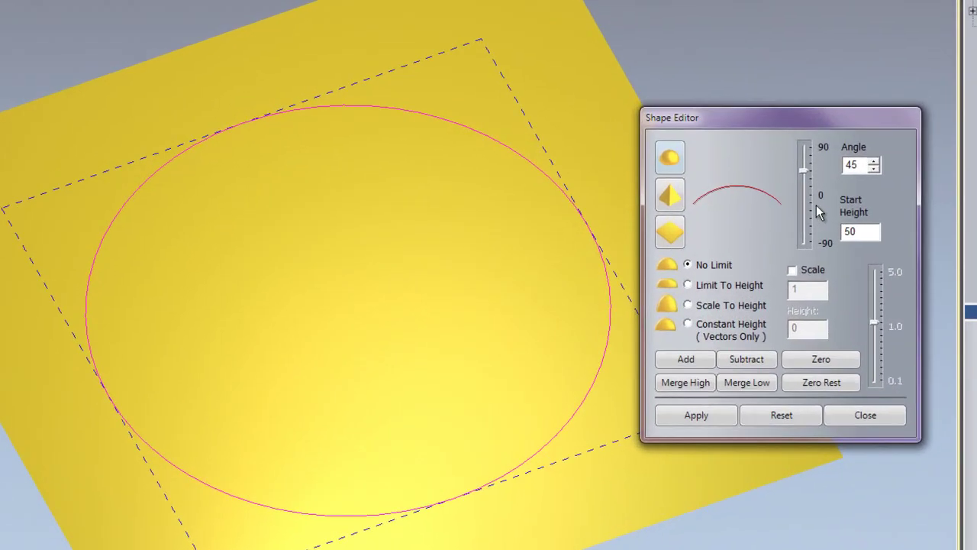
key("Tab")
type("0")
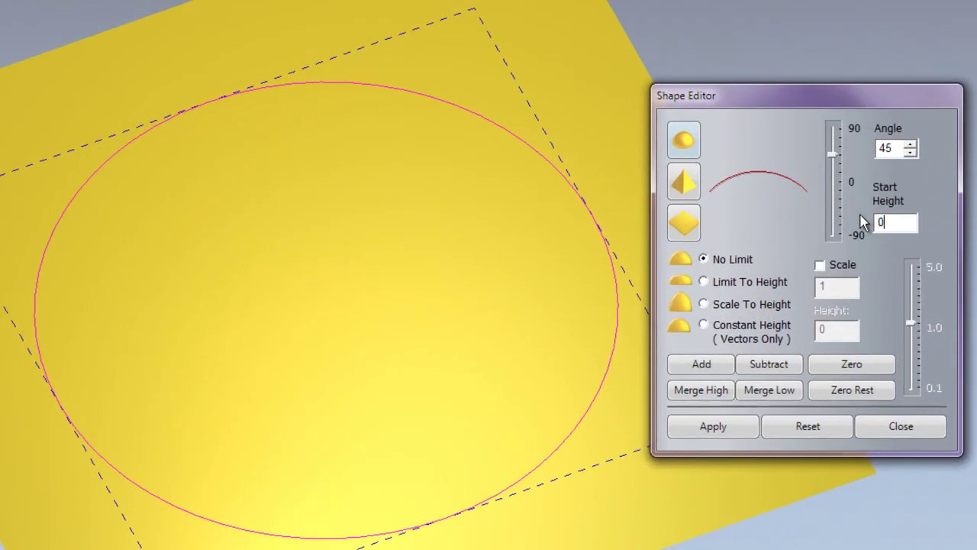
left_click_drag(744, 105, 746, 107)
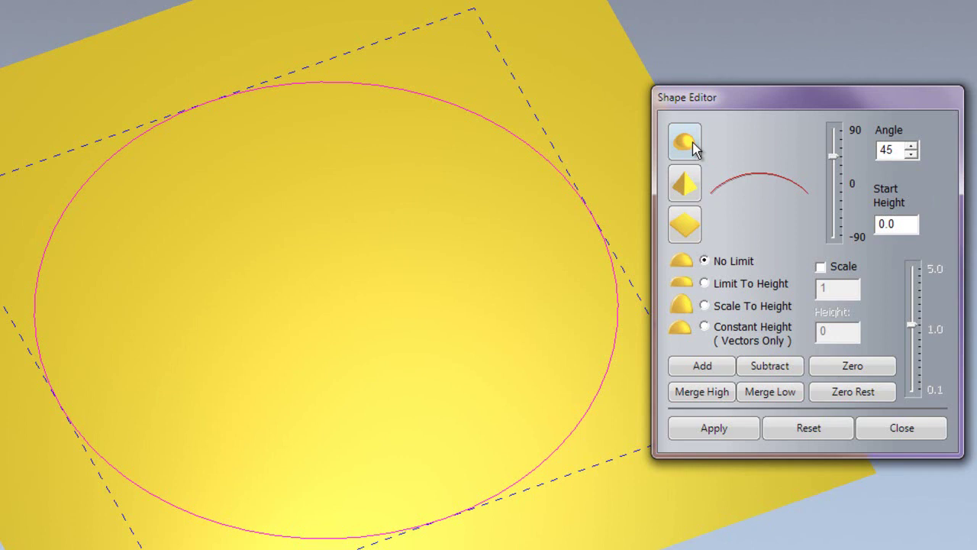
Preview the angular and flat profiles, and add a round 45-degree dome with no height limit inside the circle
left_click(691, 185)
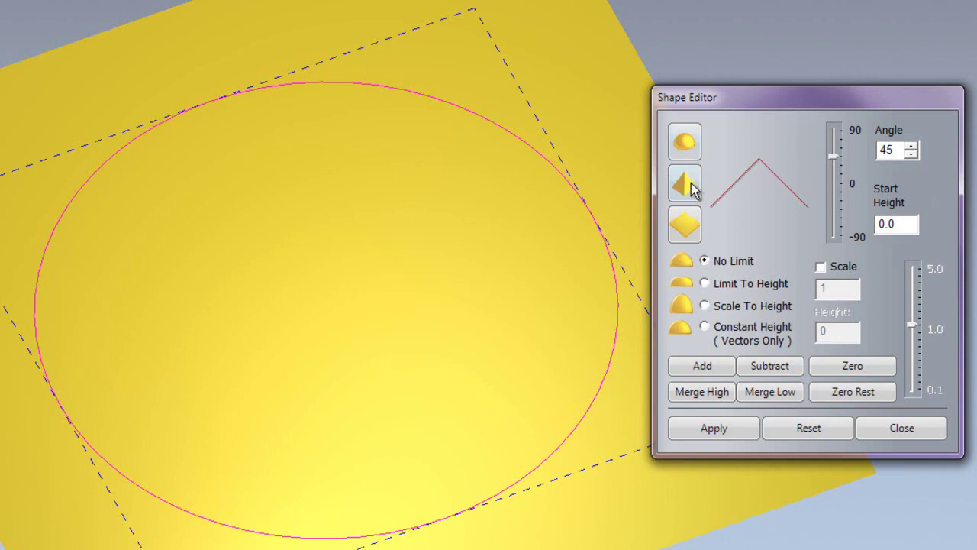
left_click(691, 226)
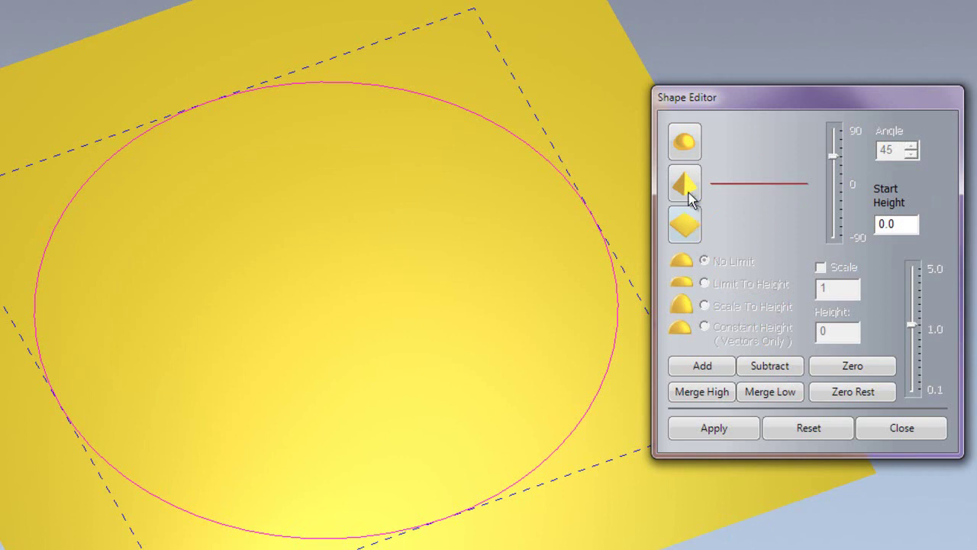
left_click(686, 147)
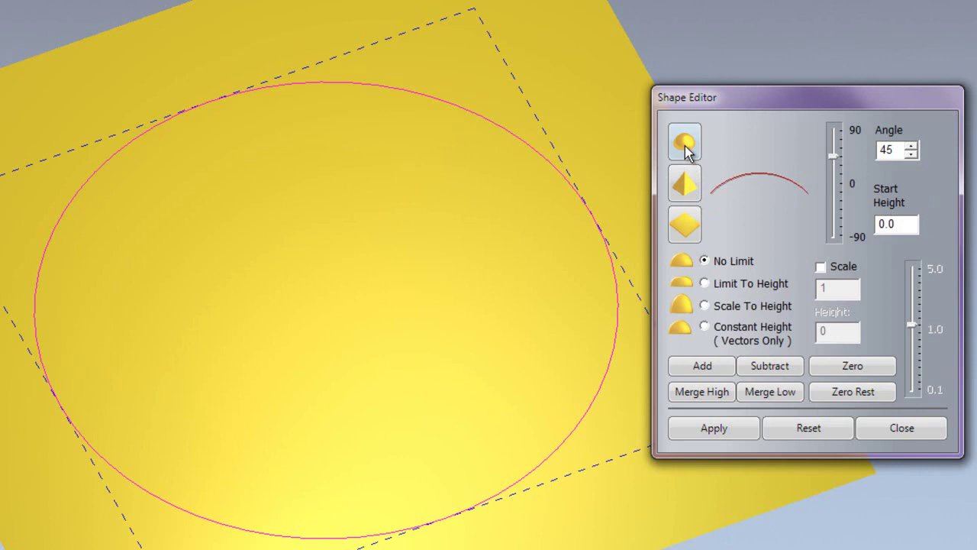
left_click(711, 371)
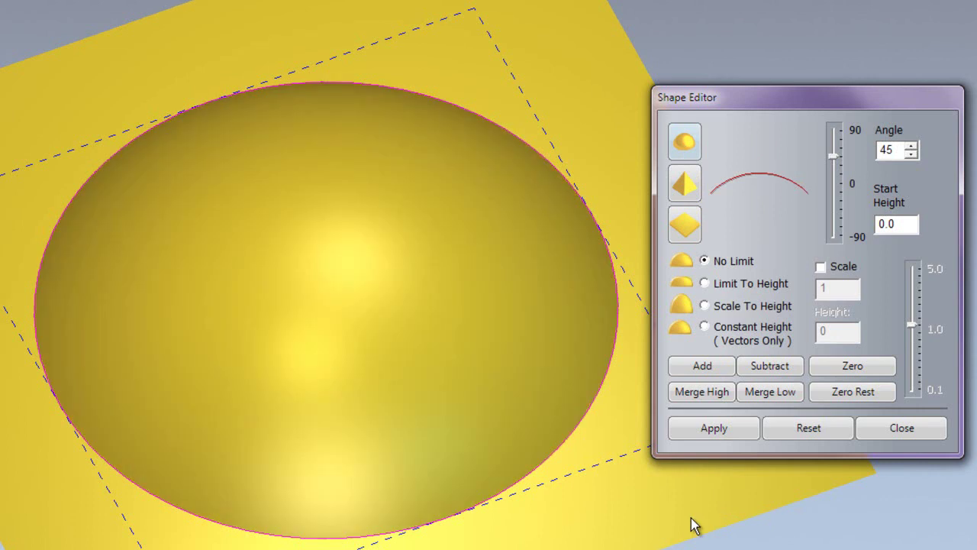
left_click_drag(416, 453, 384, 352)
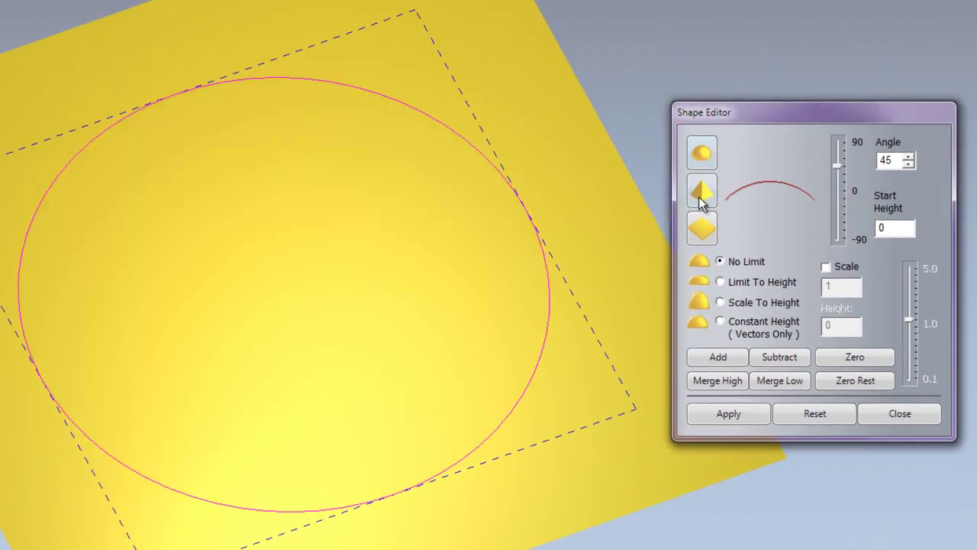
Add an angular 45-degree cone with start height 0 inside the circle and undo it after inspecting it
left_click(700, 194)
left_click(718, 355)
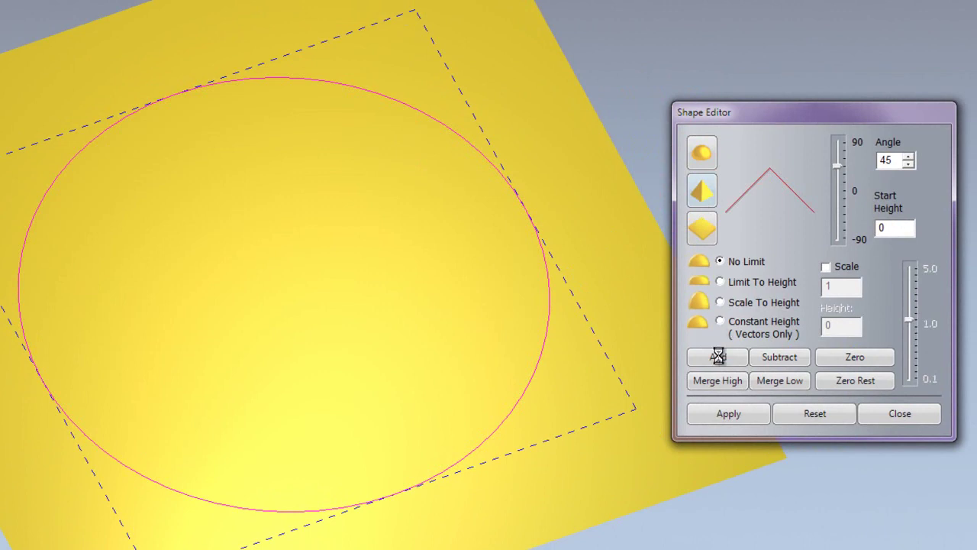
left_click(702, 357)
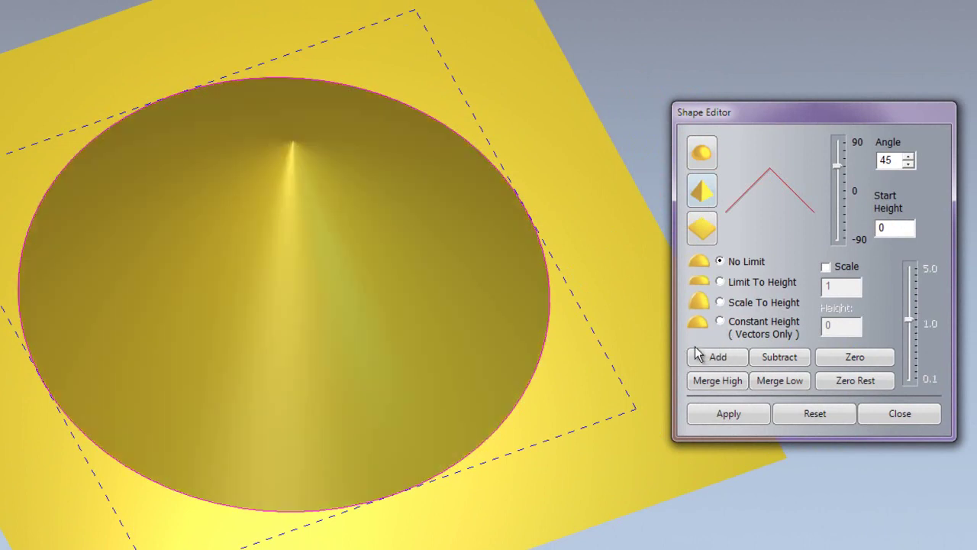
left_click_drag(260, 371, 309, 391)
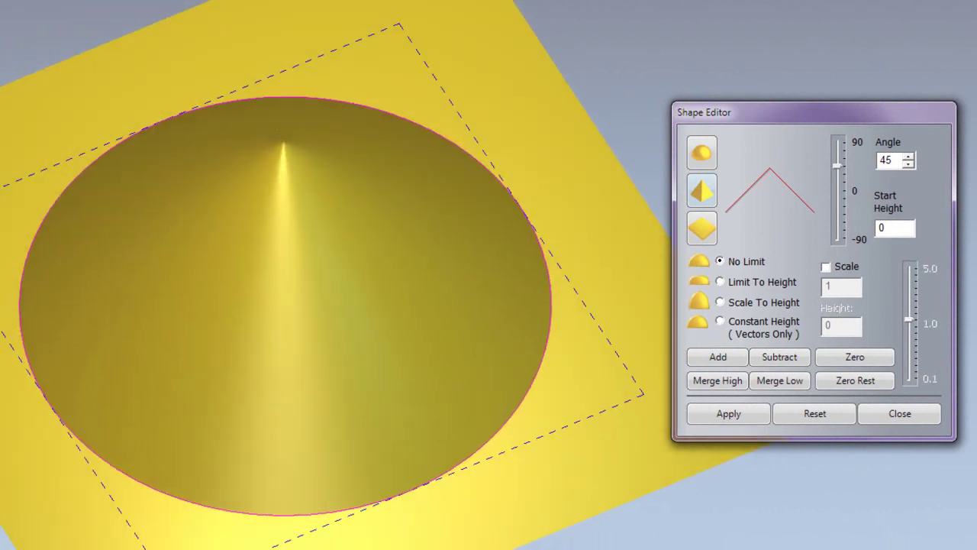
key("ctrl+z")
Set the start height to 10 for a flat profile, try adding it inside the circle, and undo the addition
left_click(706, 227)
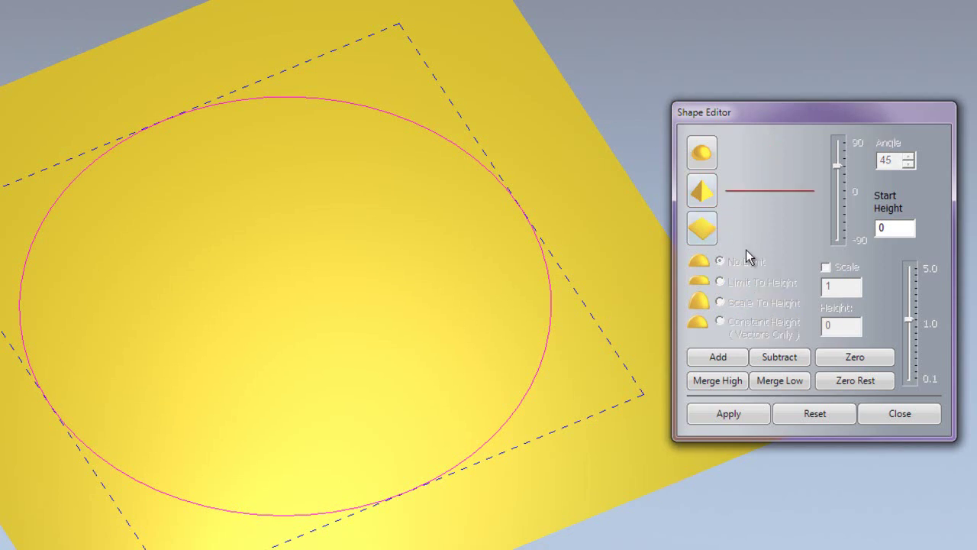
left_click(707, 232)
left_click_drag(892, 227, 849, 227)
type("10")
left_click(732, 358)
left_click_drag(345, 417, 298, 455)
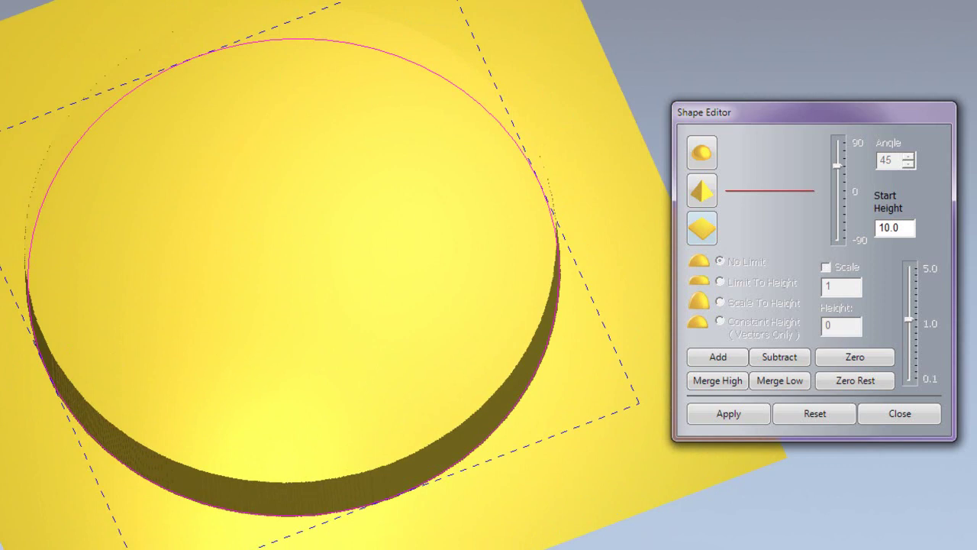
key("ctrl+z")
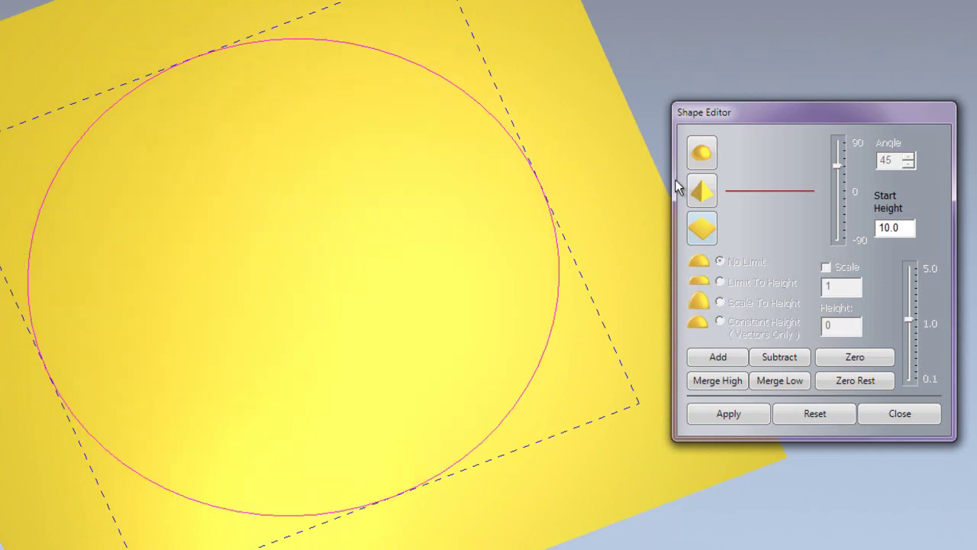
Add a round 45-degree dome with start height 10 inside the circle and inspect its raised edge
left_click(702, 153)
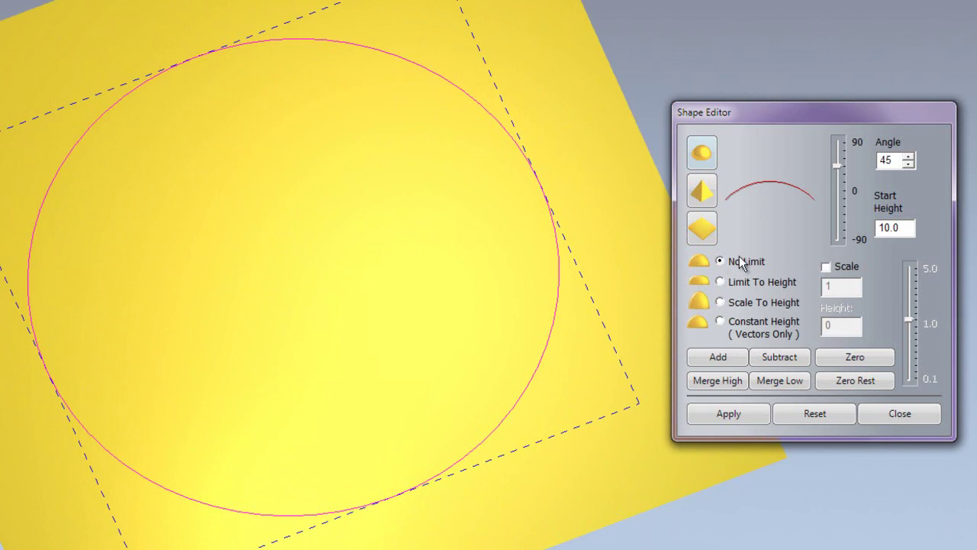
left_click(717, 358)
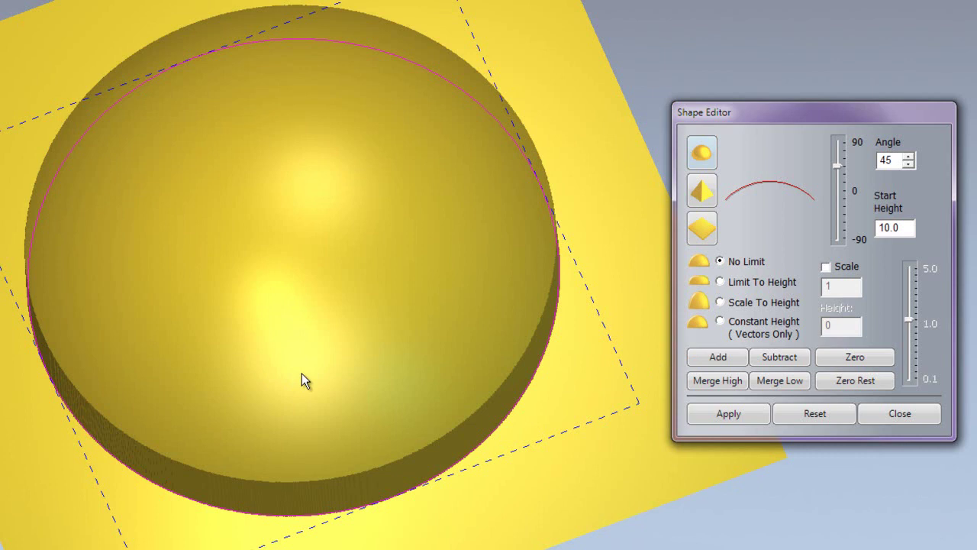
left_click_drag(301, 373, 297, 300)
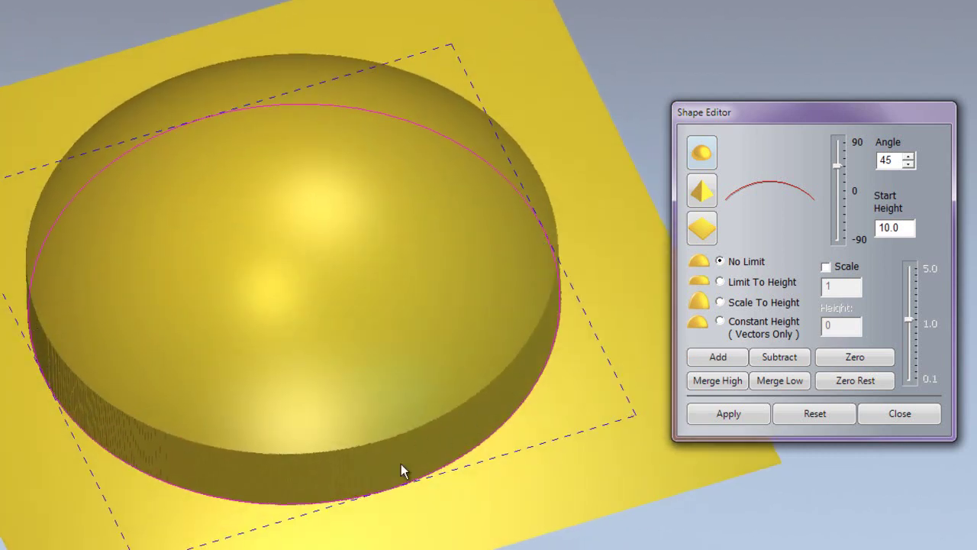
left_click_drag(380, 332, 388, 405)
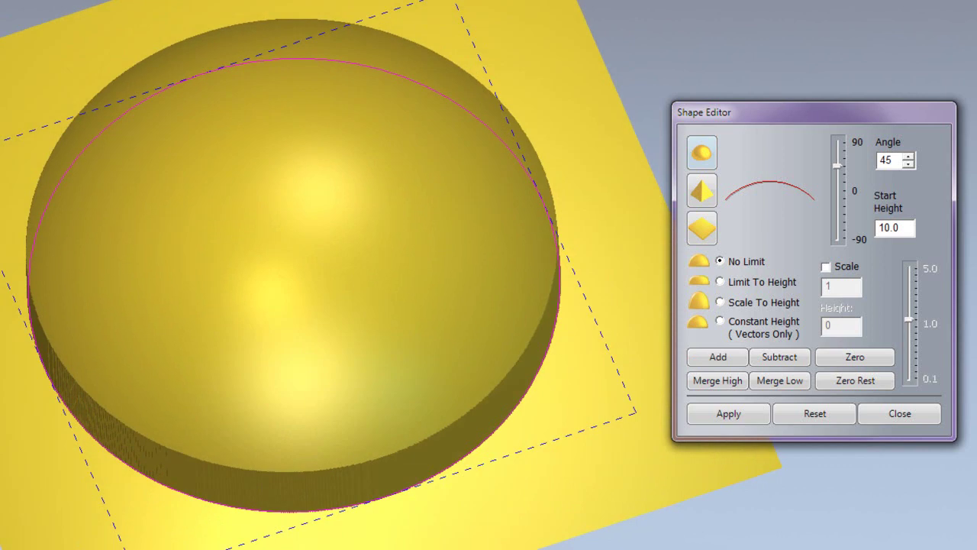
Try adding an angular 45-degree cone with start height 10 inside the circle and undo it
left_click(700, 192)
left_click(718, 356)
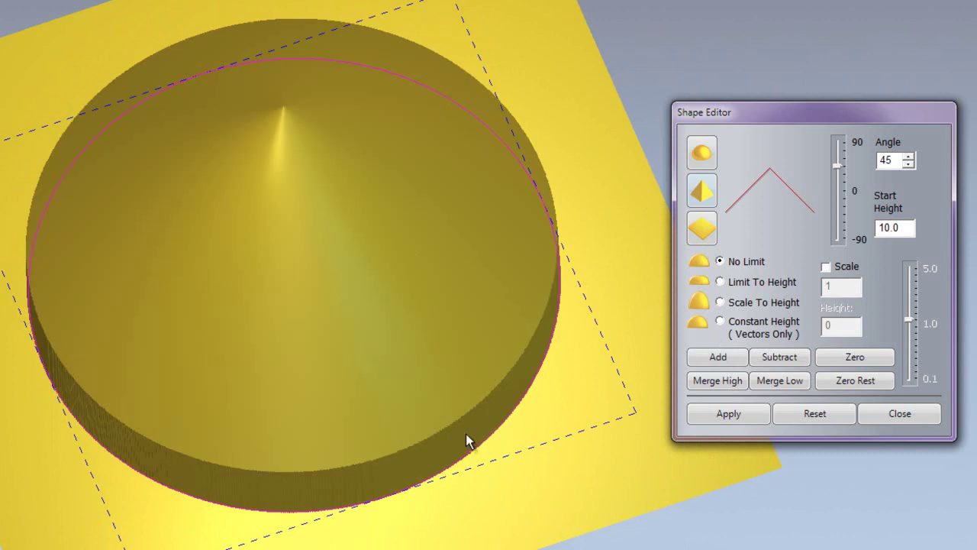
left_click_drag(465, 433, 562, 301)
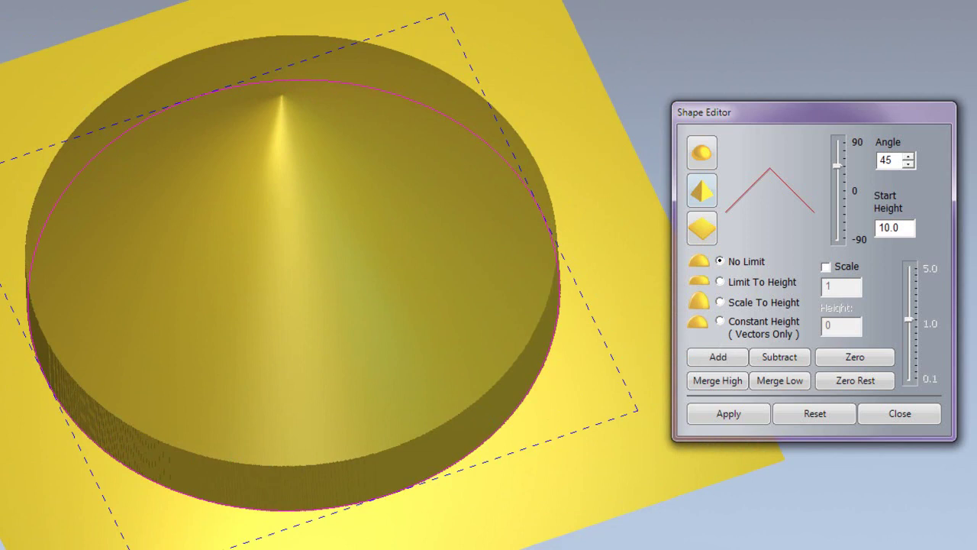
key("ctrl+z")
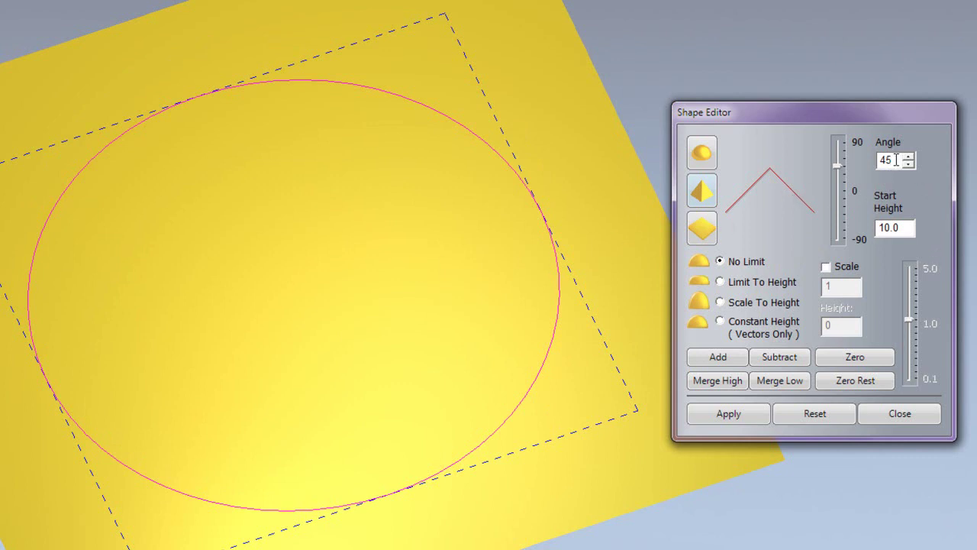
Set the cone's angle to 30, add it inside the circle, and undo the addition
left_click_drag(891, 159, 874, 158)
type("30")
left_click(722, 359)
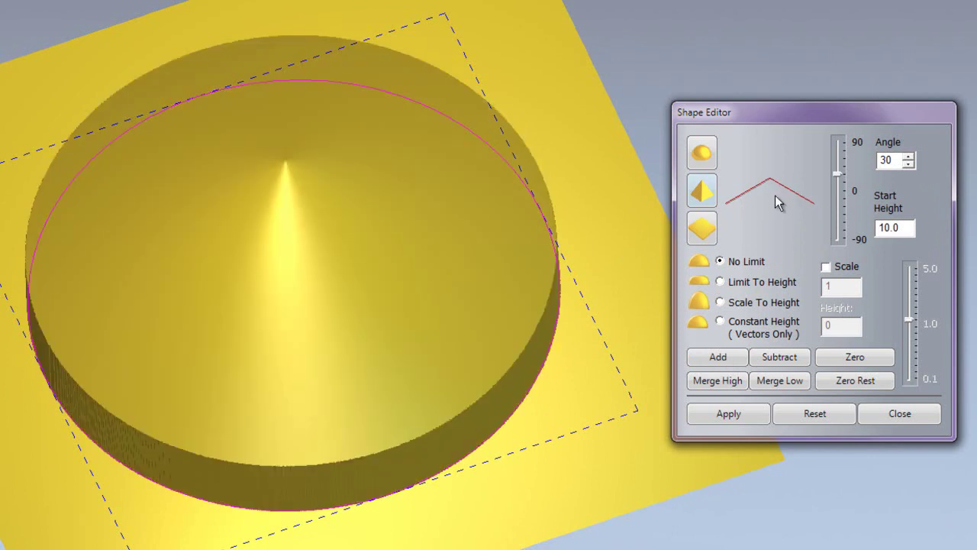
left_click_drag(288, 391, 307, 378)
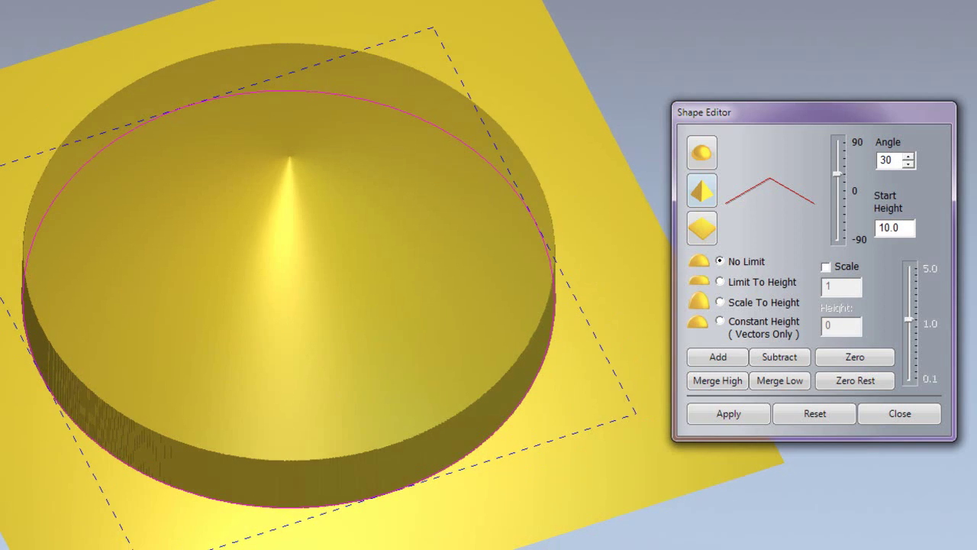
key("ctrl+z")
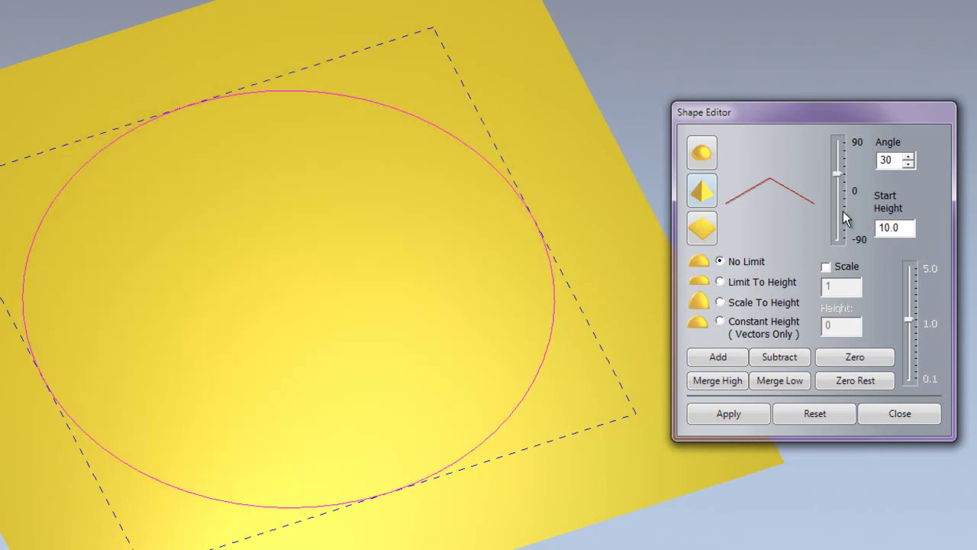
Raise the cone's angle to 81, add it inside the circle, and clear the resulting relief after viewing its full height
left_click_drag(836, 175, 837, 147)
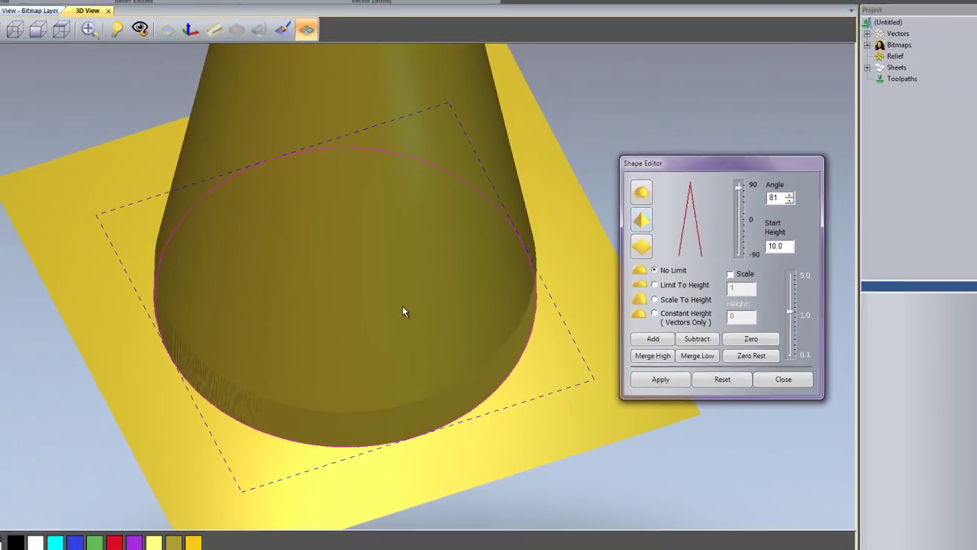
left_click(378, 295)
scroll(378, 294, "down", 5)
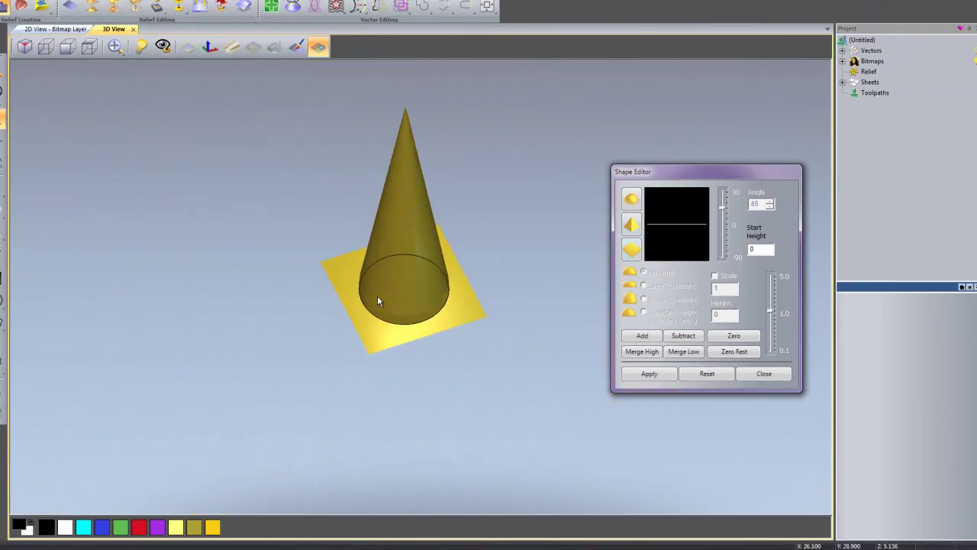
scroll(397, 274, "up", 5)
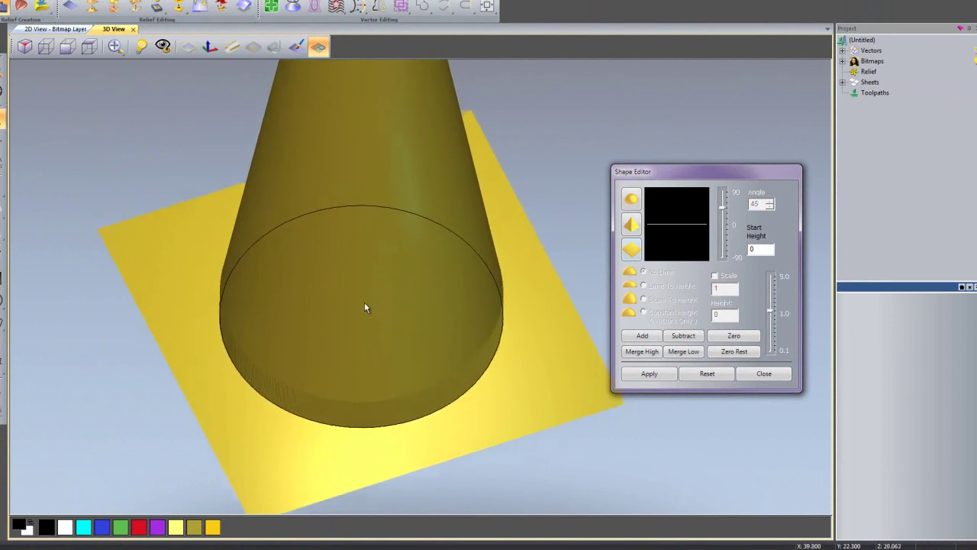
left_click(188, 46)
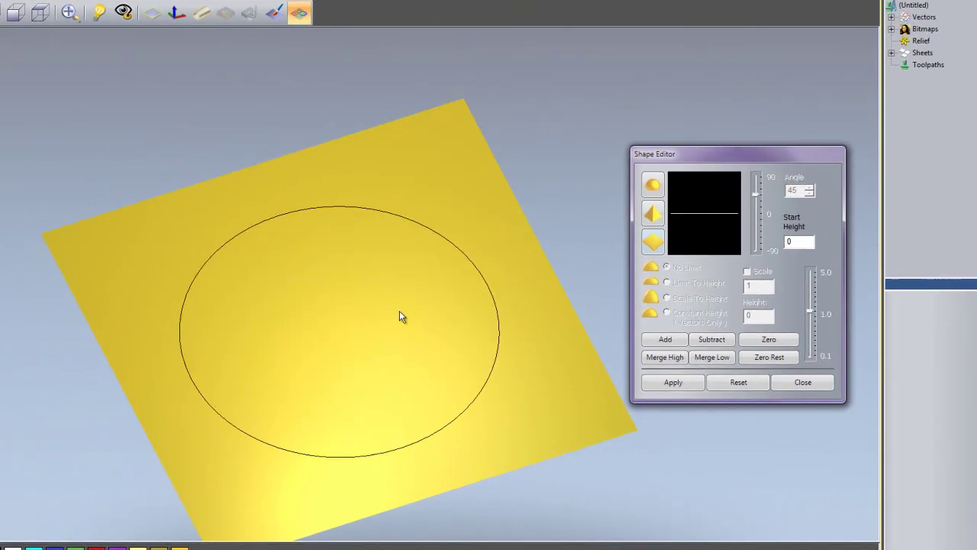
Reselect the circle and set the angular profile's angle to 45
left_click(478, 268)
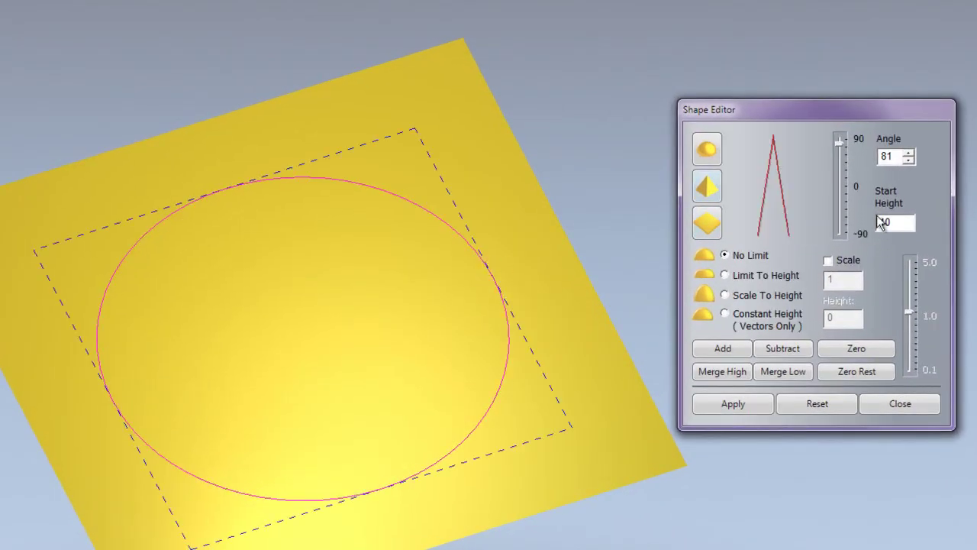
double_click(891, 156)
type("45")
key("Tab")
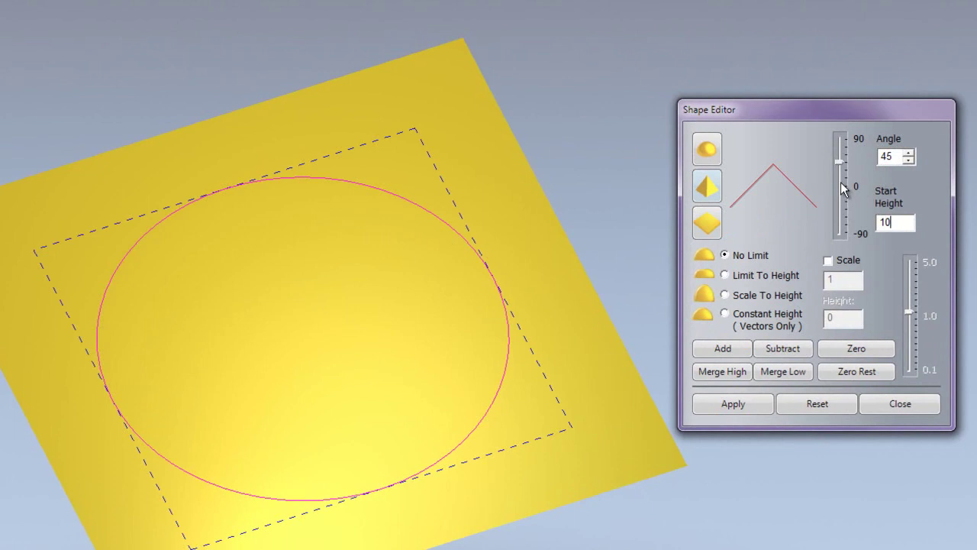
Try a range of negative and positive angles on the angular profile, ending at 30
left_click(840, 218)
left_click(839, 223)
left_click(840, 228)
left_click(841, 153)
left_click(840, 149)
left_click(841, 144)
left_click(841, 186)
left_click(837, 205)
left_click(836, 151)
Add a round profile with an angle of -30 and start height 10 inside the circle, and inspect the concave surface
left_click(707, 151)
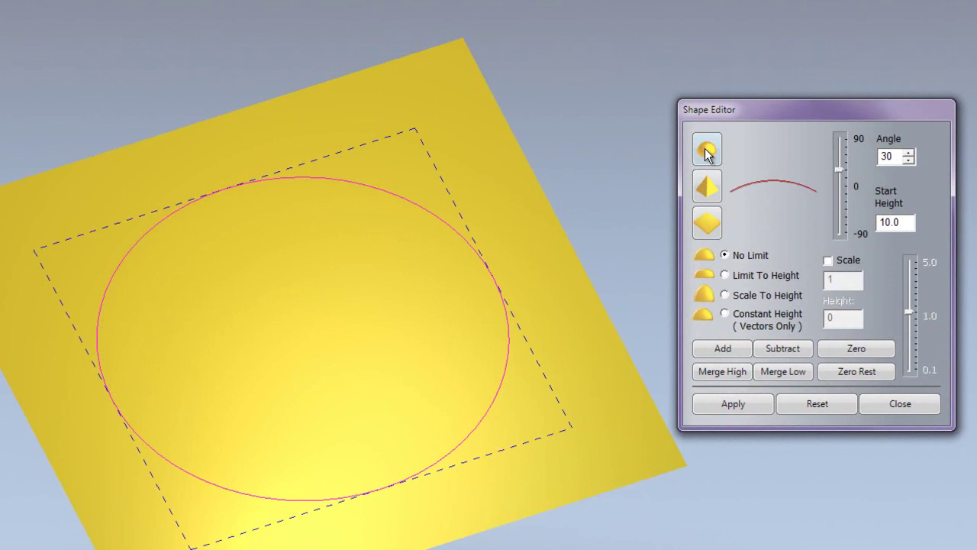
left_click(841, 210)
left_click(841, 209)
left_click(840, 211)
left_click(840, 217)
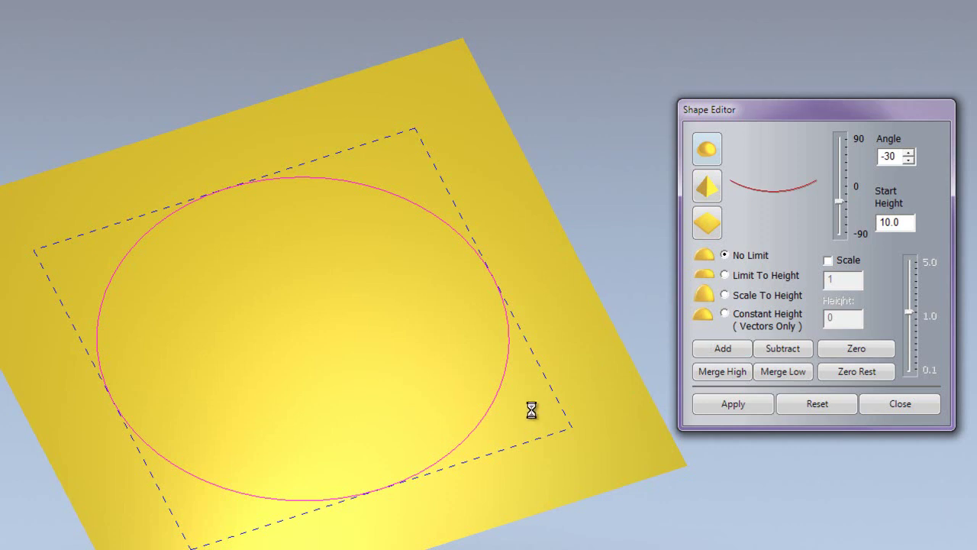
left_click_drag(388, 454, 362, 320)
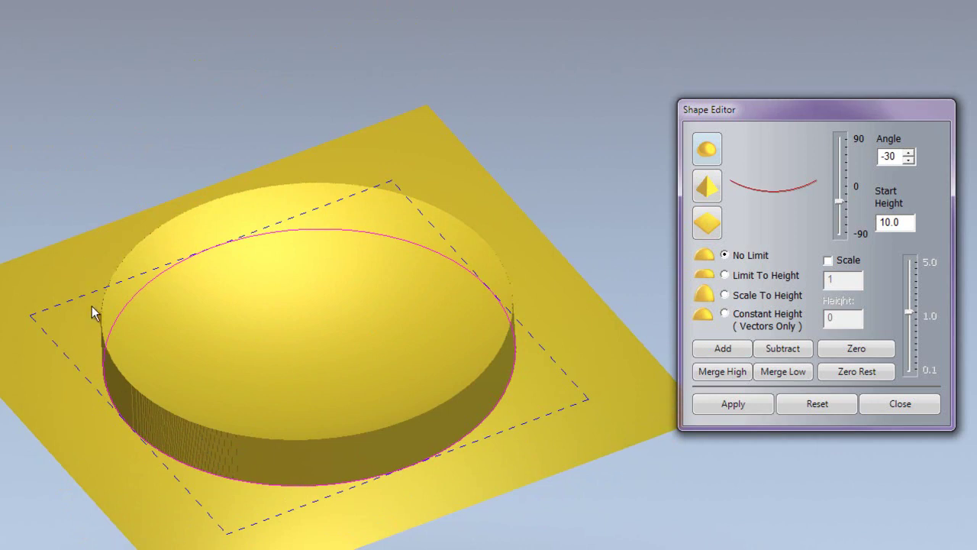
left_click_drag(83, 287, 377, 421)
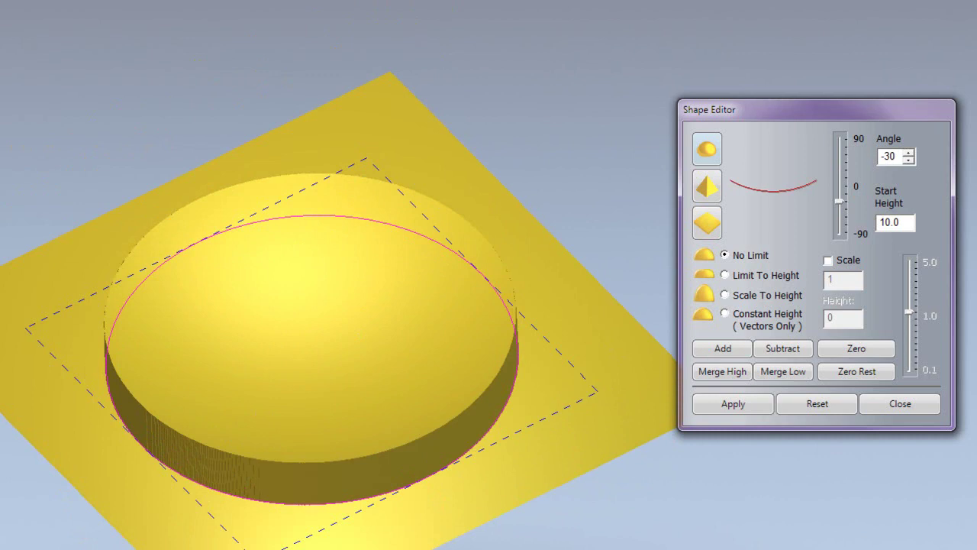
Add an angular profile with an angle of -30 and start height 10 inside the circle, inspect it, and clear the relief
left_click(700, 183)
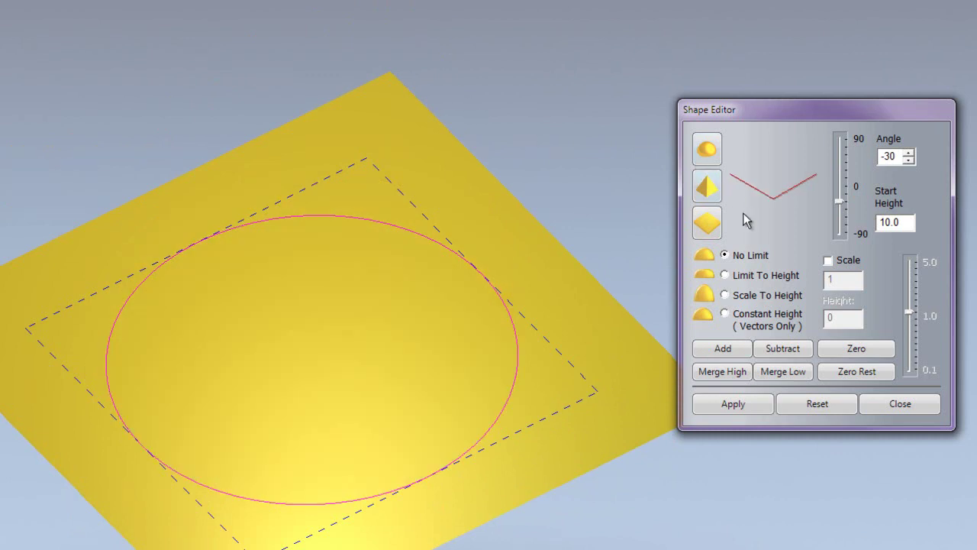
left_click(735, 350)
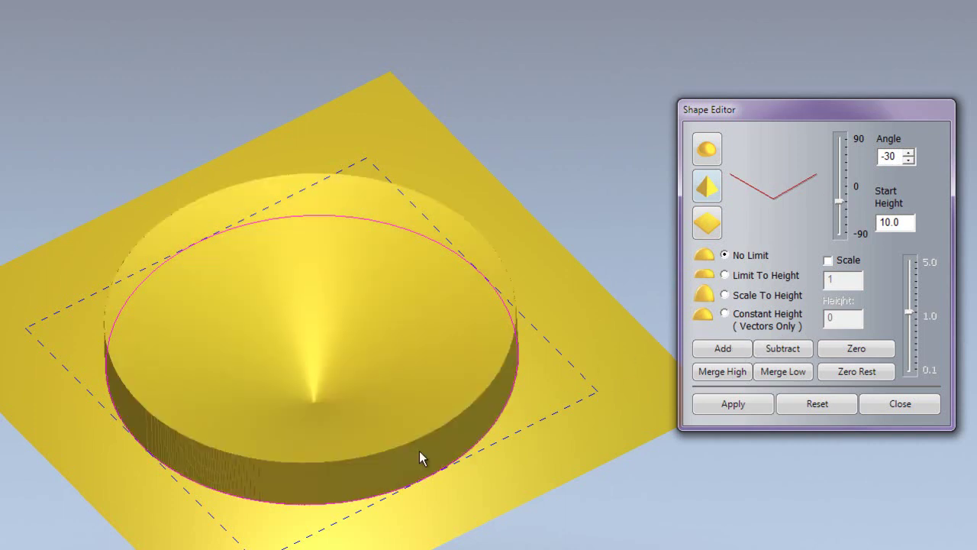
left_click_drag(402, 448, 393, 313)
left_click(836, 372)
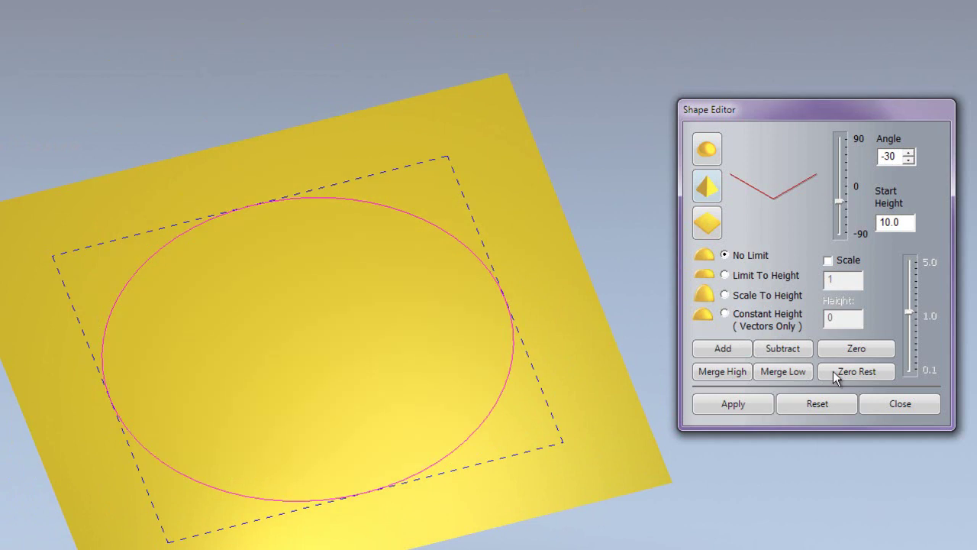
Set the angular profile's angle to 45 and its start height to 0
left_click(842, 170)
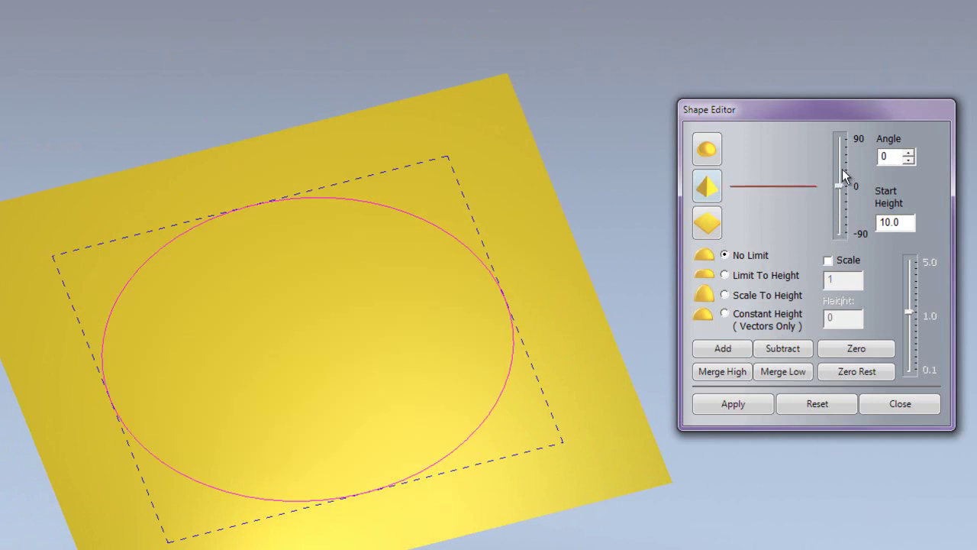
left_click(842, 163)
left_click(841, 163)
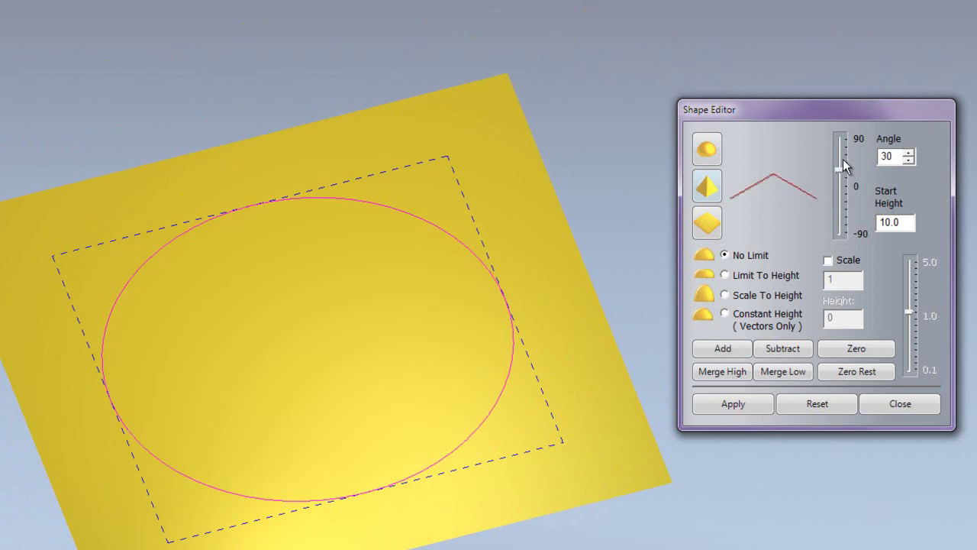
left_click(843, 158)
left_click_drag(901, 226, 854, 220)
type("0")
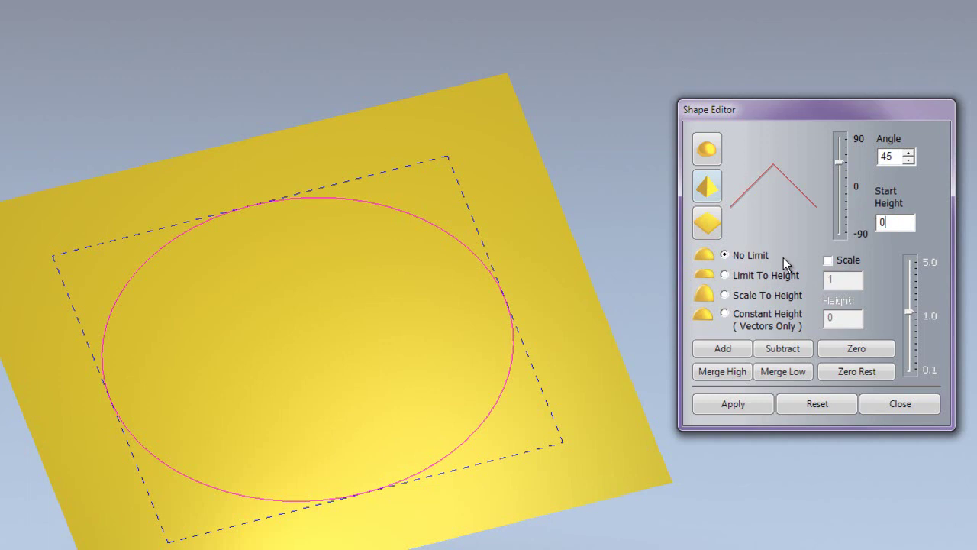
Limit the angular profile to a height of 15, add it inside the circle, and inspect the flat-topped cone
left_click(725, 275)
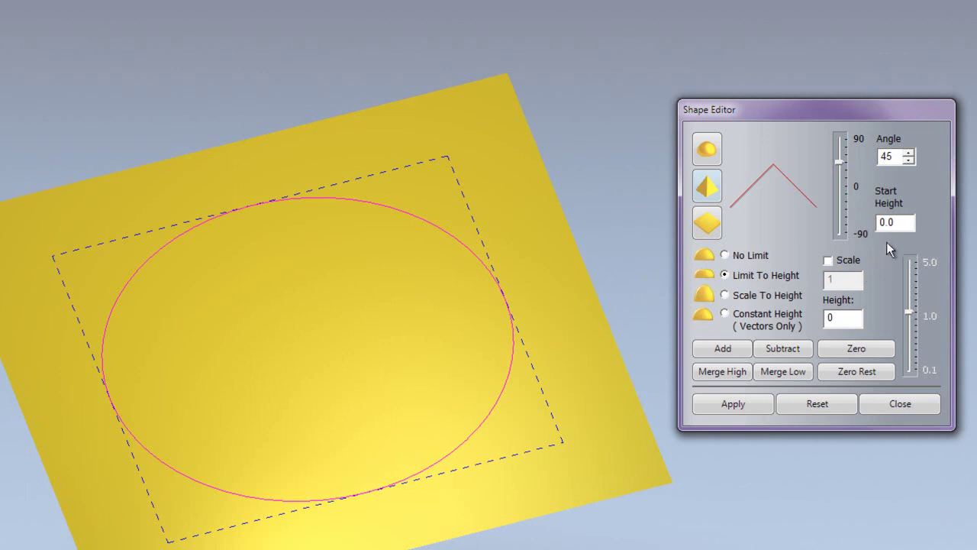
double_click(854, 321)
type("15")
left_click(730, 345)
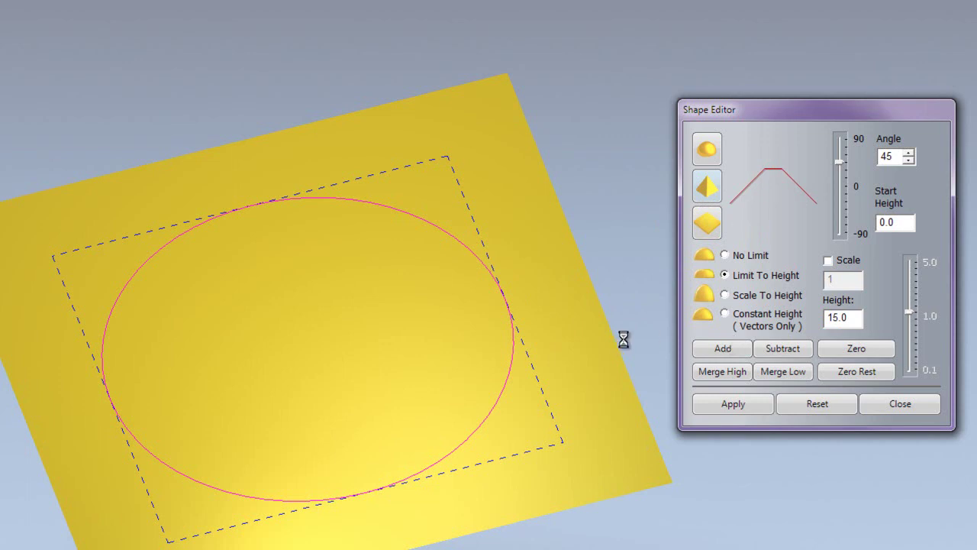
left_click_drag(318, 396, 358, 437)
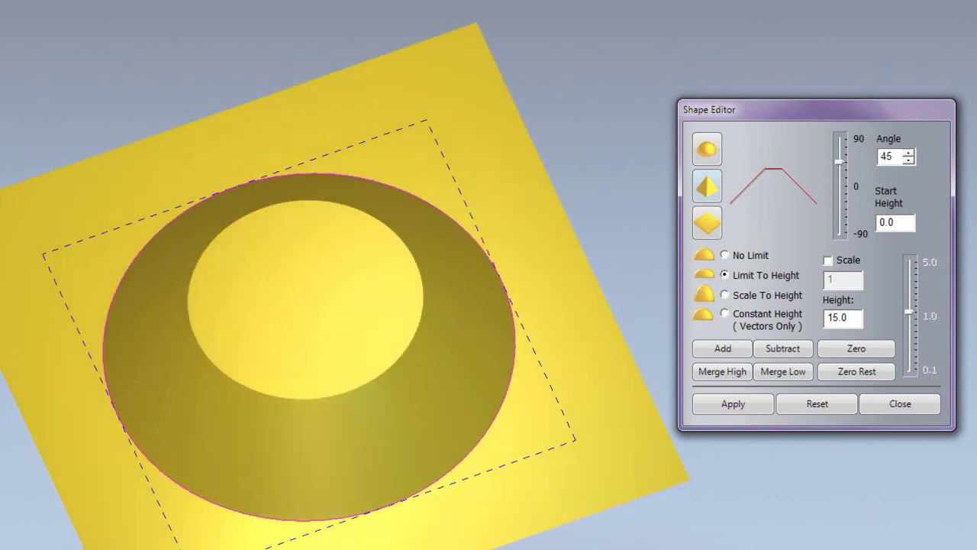
Add a round profile limited to a height of 5 inside the circle and inspect the flattened dome with the vector deselected
left_click(707, 148)
left_click_drag(855, 317, 804, 309)
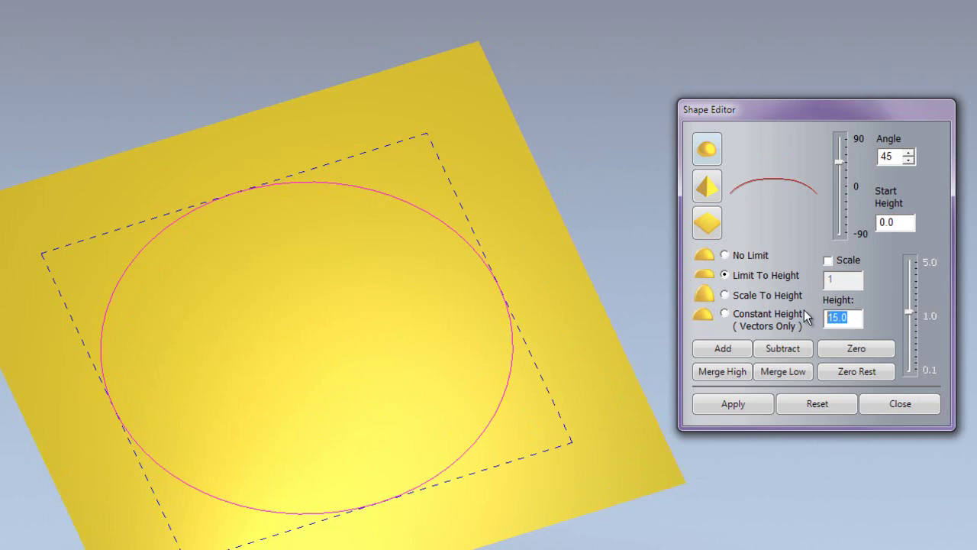
type("5")
left_click(737, 349)
left_click_drag(506, 393, 449, 324)
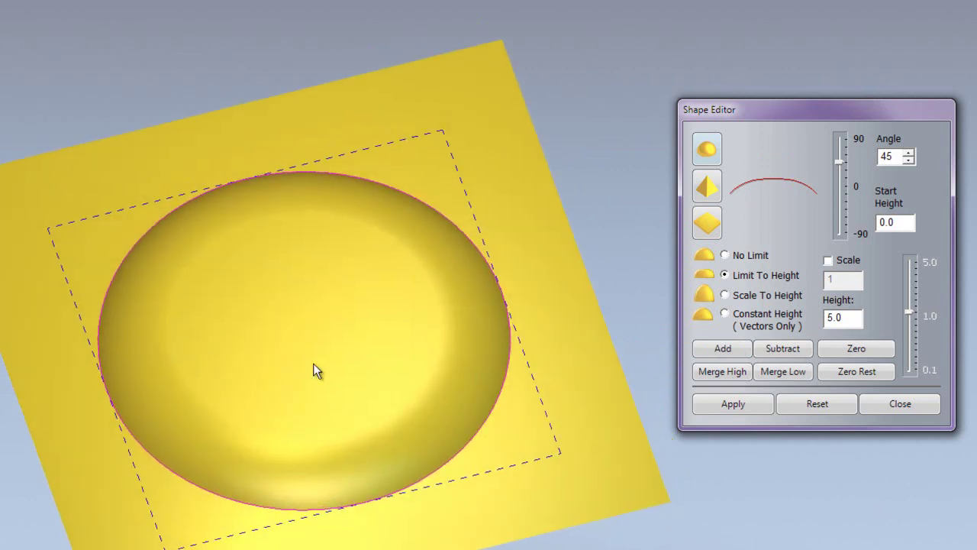
key("Escape")
middle_click_drag(341, 362, 295, 354)
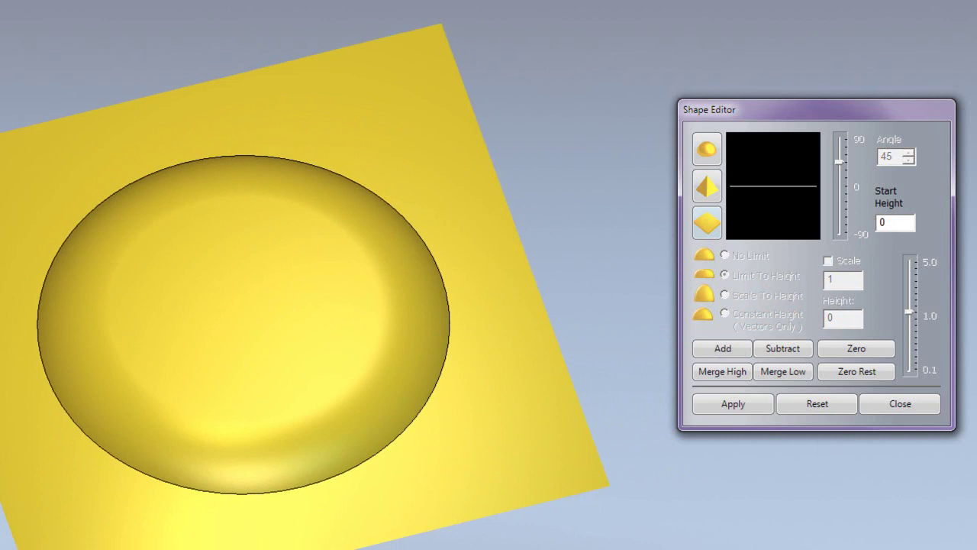
Reselect the circle and add an angular profile with start height 100 and a height limit of 5
left_click(428, 247)
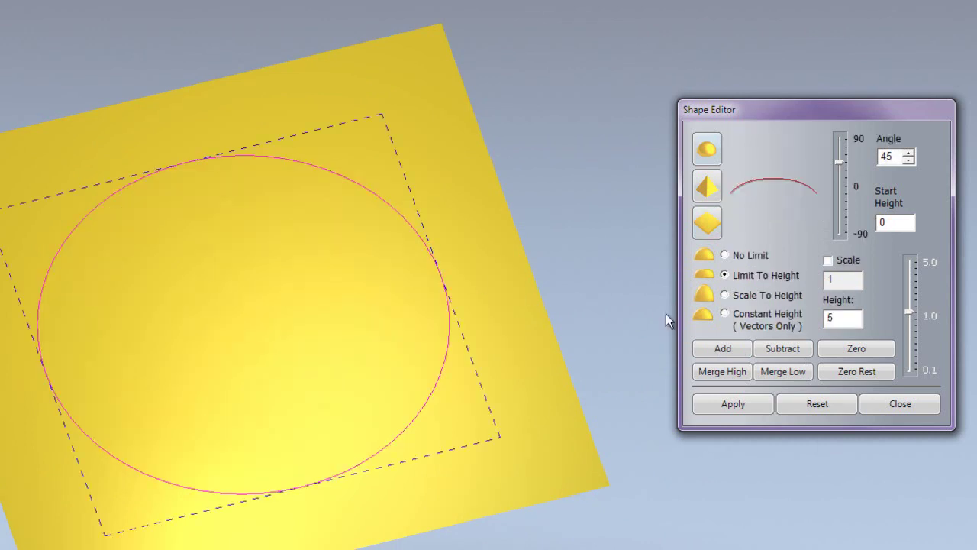
left_click(708, 190)
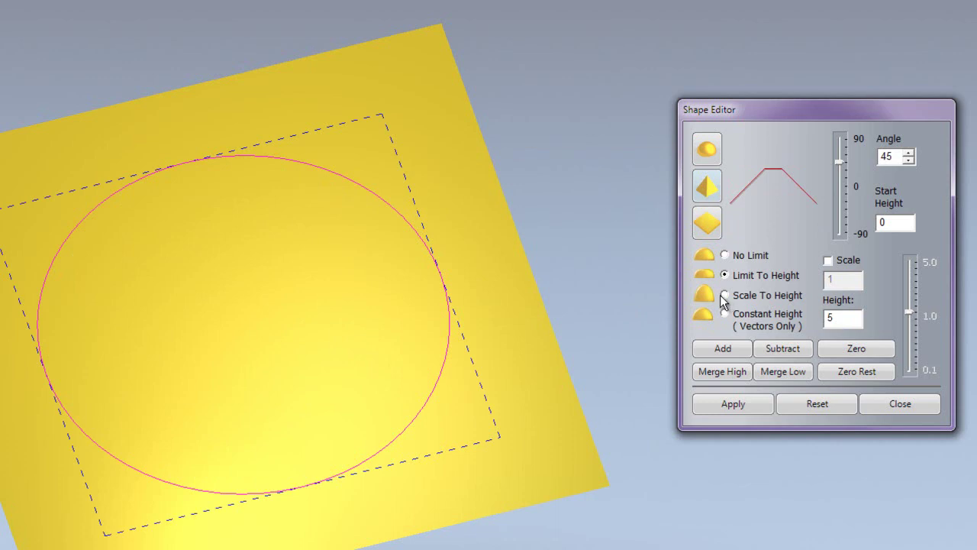
left_click_drag(849, 317, 806, 315)
double_click(885, 223)
type("100")
left_click_drag(847, 318, 827, 319)
type("1")
left_click_drag(852, 319, 827, 320)
type("5")
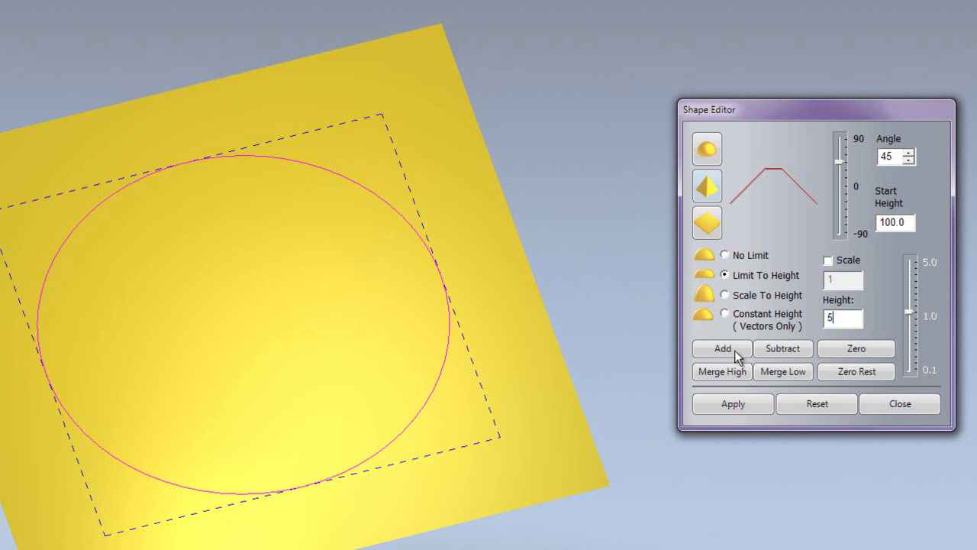
left_click(734, 349)
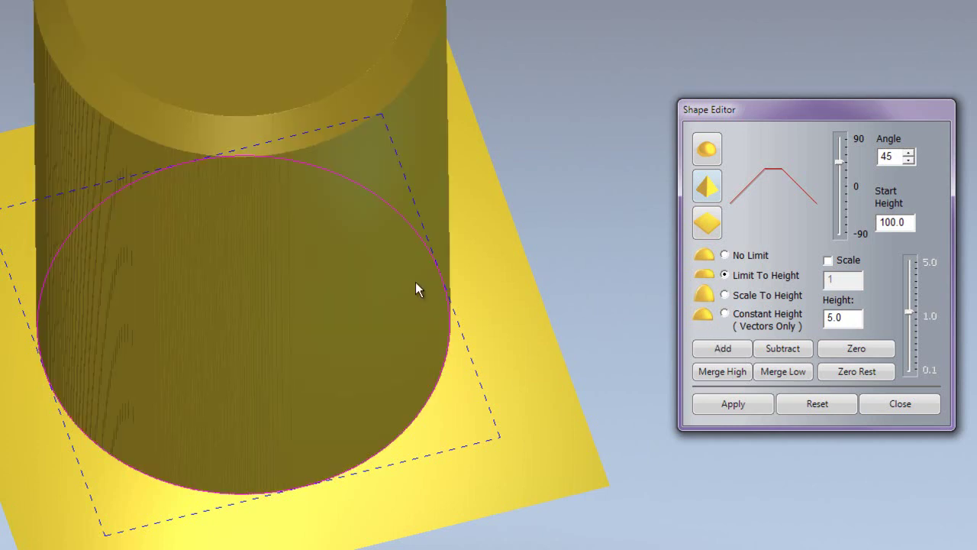
Inspect the whole chamfered column, reselect the circle at its base, and undo the added relief
left_click(512, 251)
scroll(338, 269, "down", 5)
left_click_drag(325, 304, 378, 310)
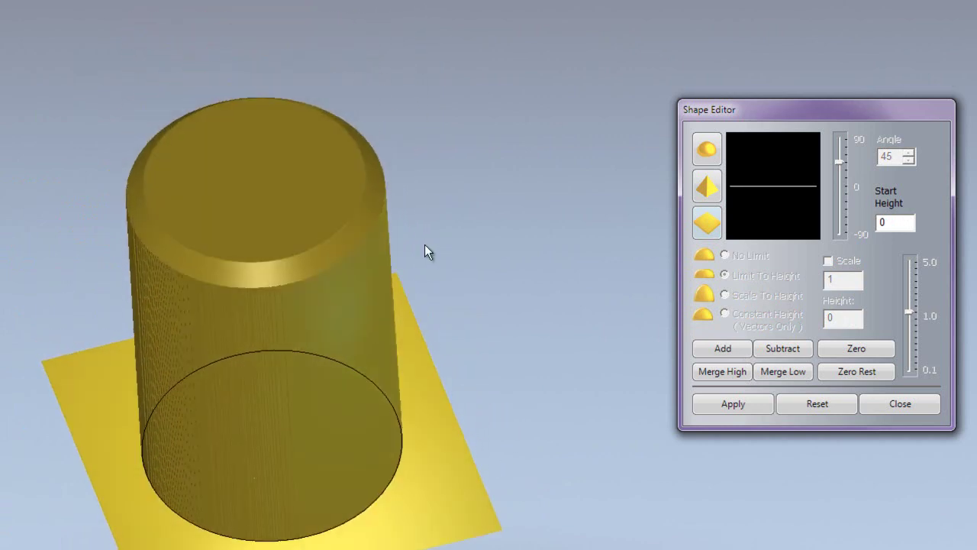
left_click(382, 390)
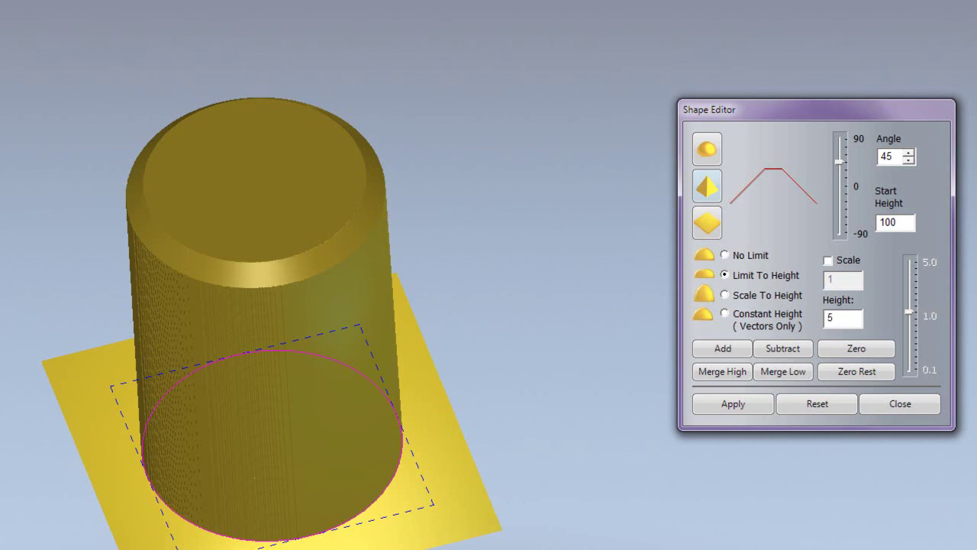
key("ctrl+z")
Add an angular profile with start height 25 and a height limit of 1 inside the circle
key("Tab")
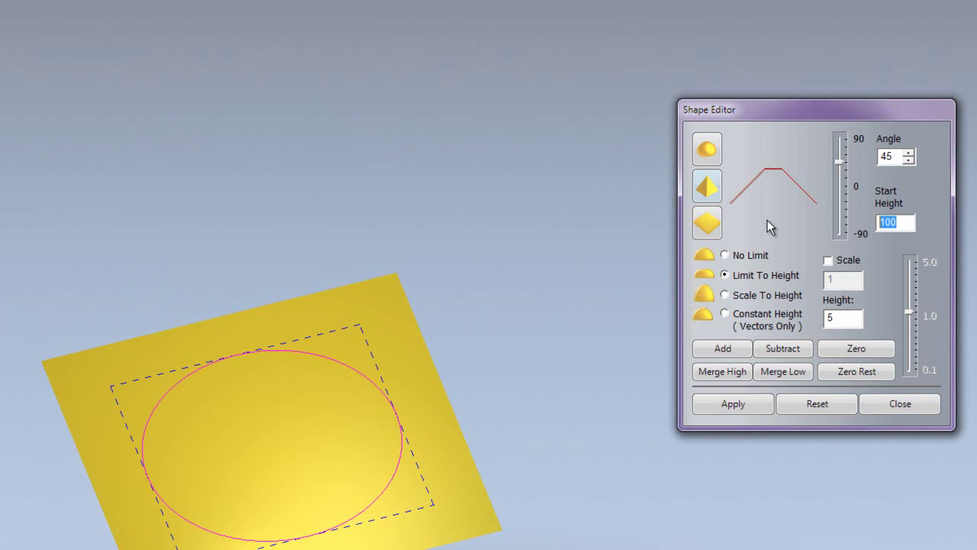
type("20")
left_click(338, 366)
scroll(344, 351, "up", 3)
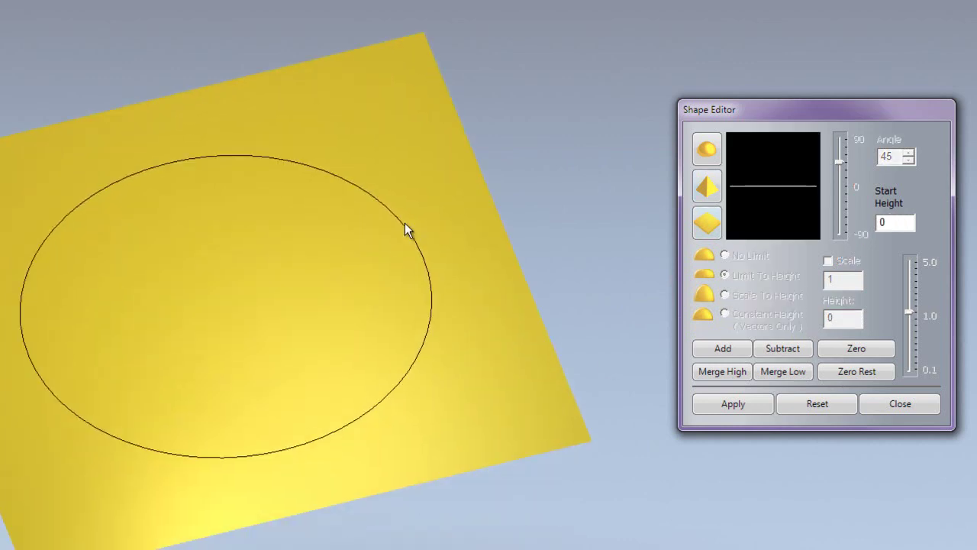
left_click(404, 225)
key("Tab")
type("25")
key("Tab")
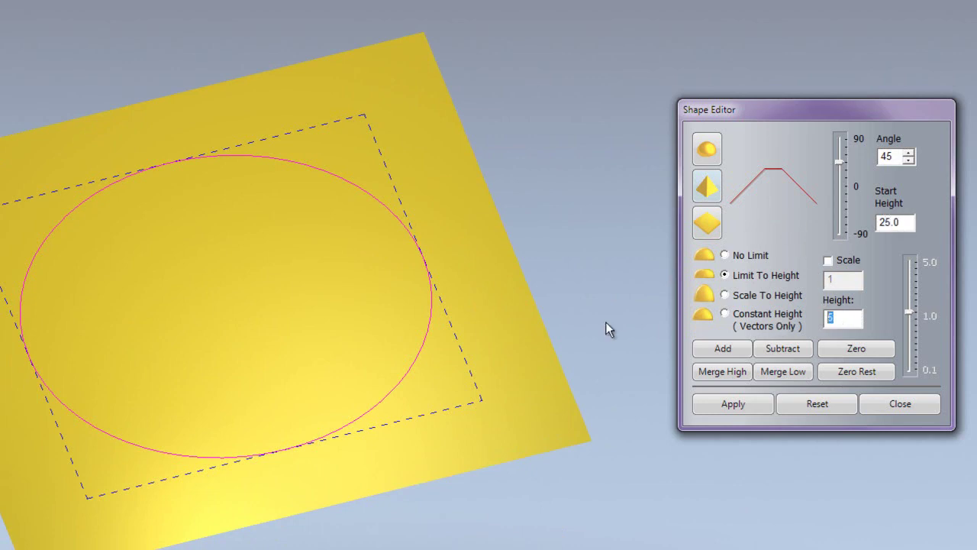
type("1")
left_click(717, 346)
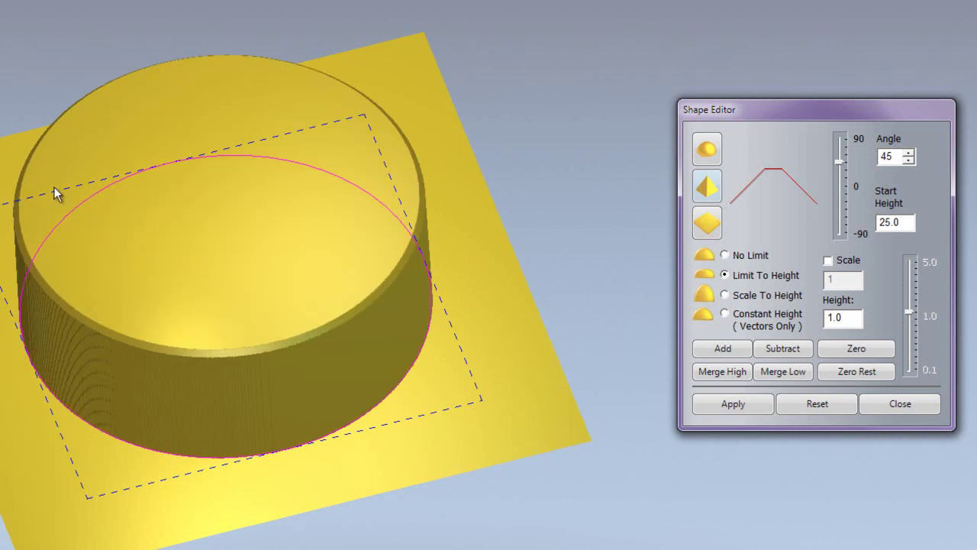
Zero the chamfered relief after viewing it, and add a round profile with start height 25 and height limit 1
left_click(212, 102)
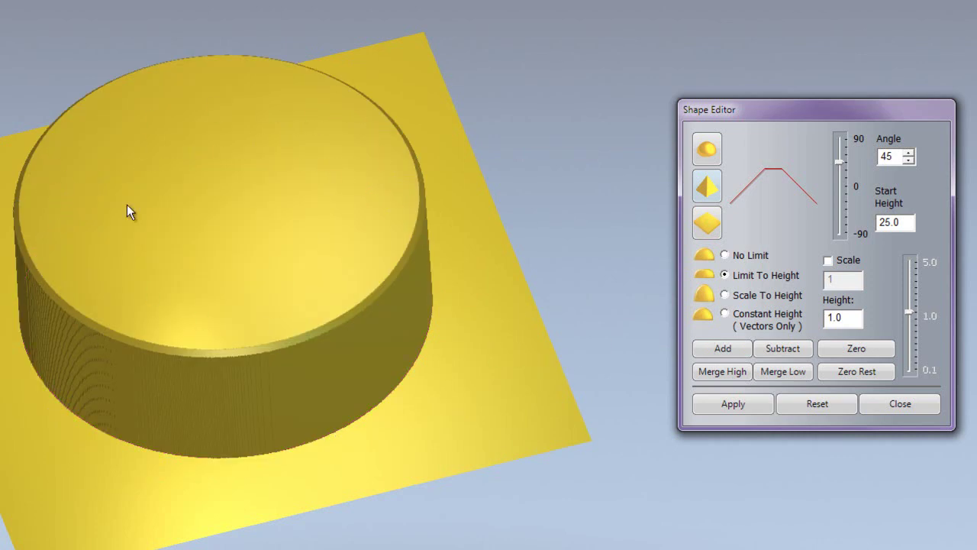
key("ctrl+a")
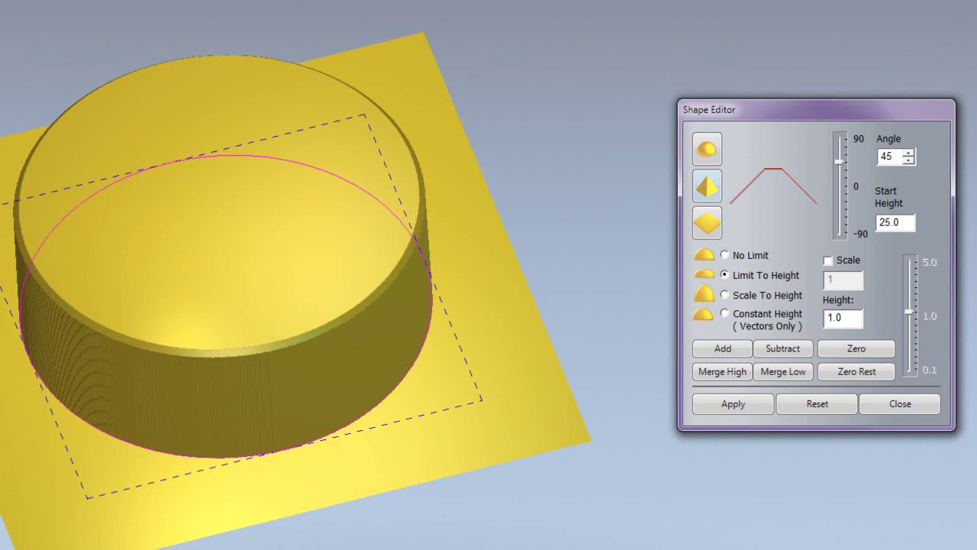
left_click(856, 348)
left_click(711, 152)
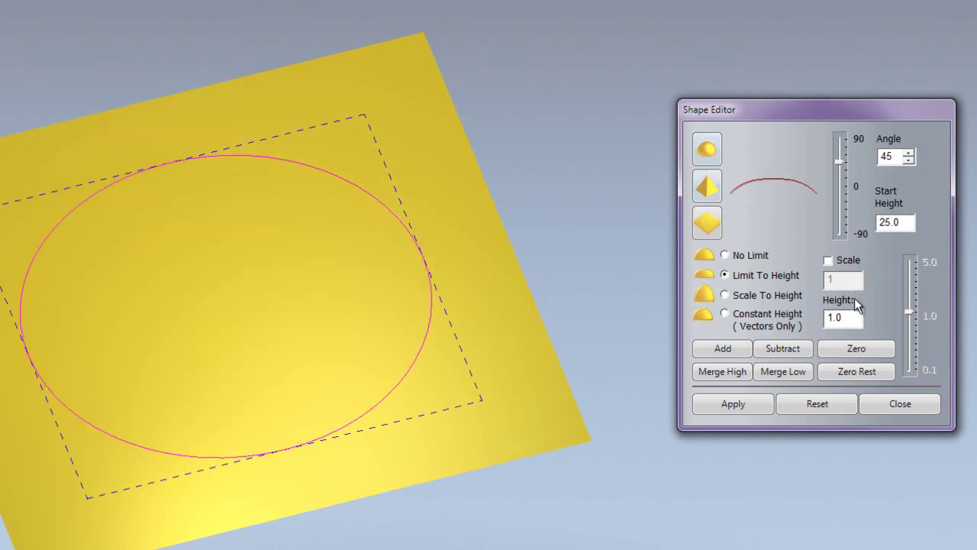
left_click(723, 348)
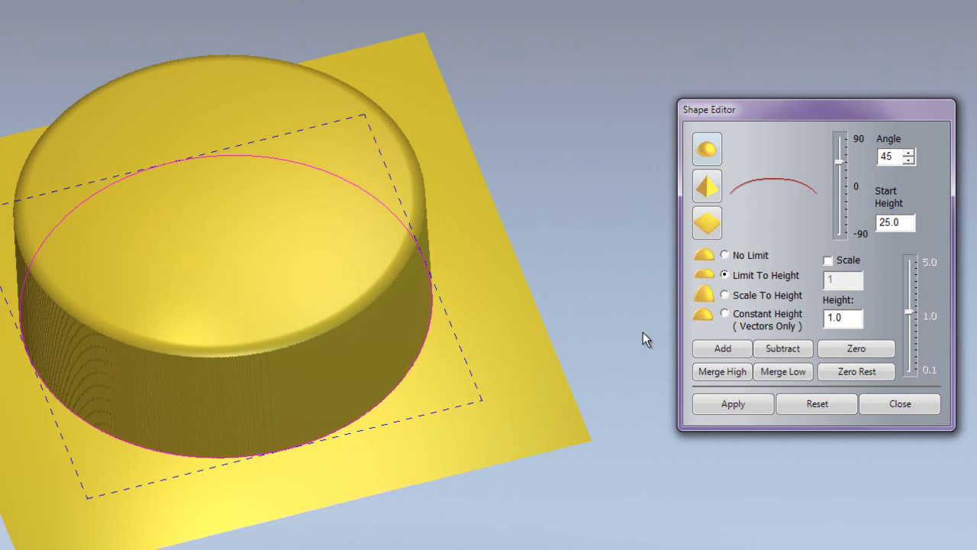
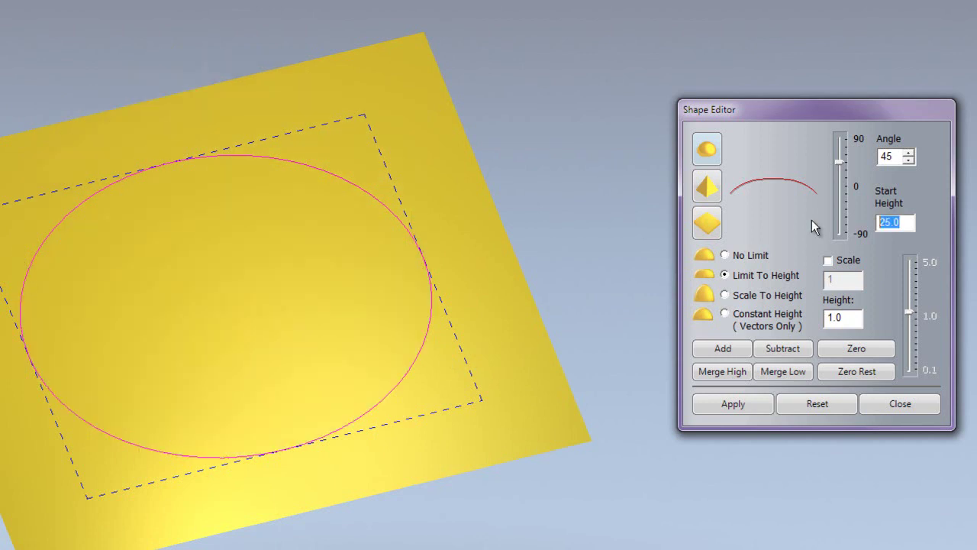
Add a round profile scaled to a height of 25 with start height 0, and inspect the dome from the side
type("0")
left_click(725, 295)
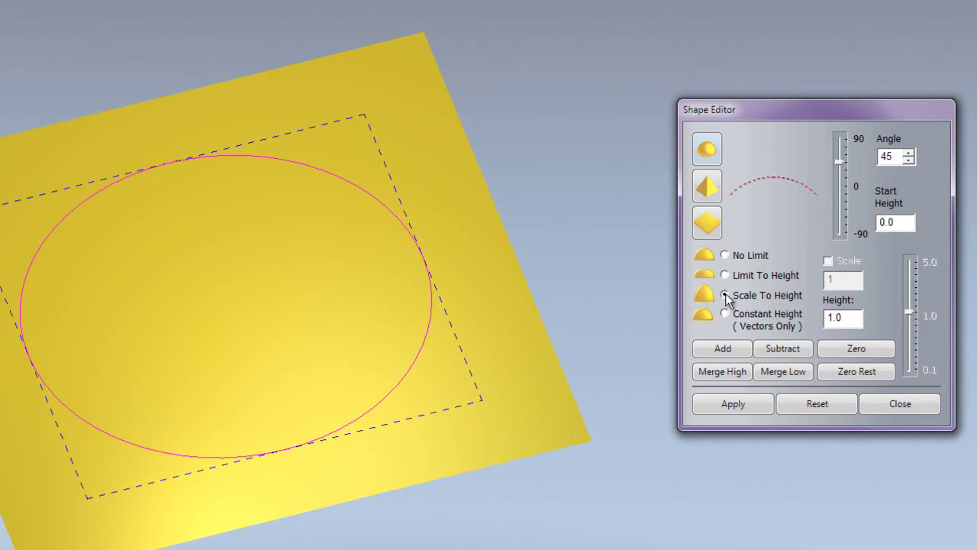
left_click_drag(843, 319, 735, 319)
type("25")
left_click(737, 351)
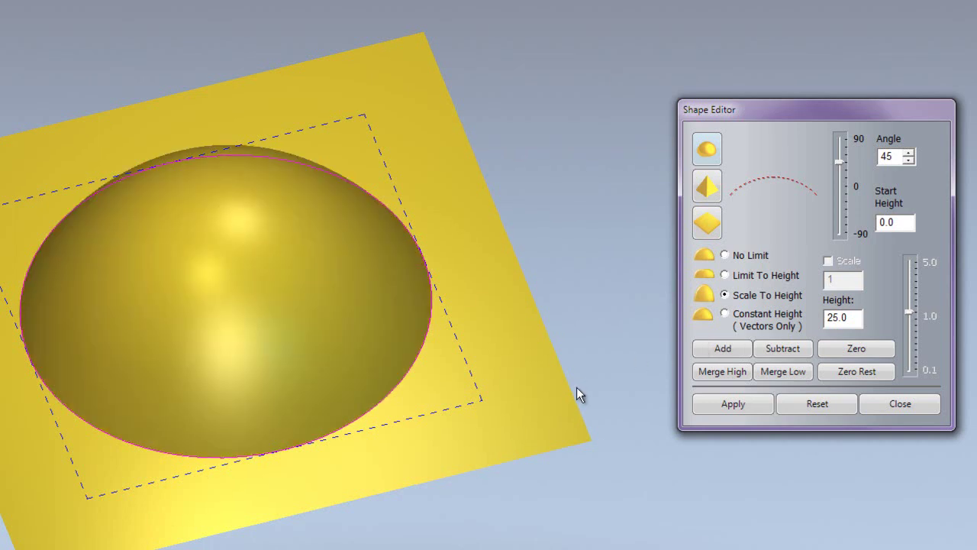
left_click_drag(261, 396, 177, 181)
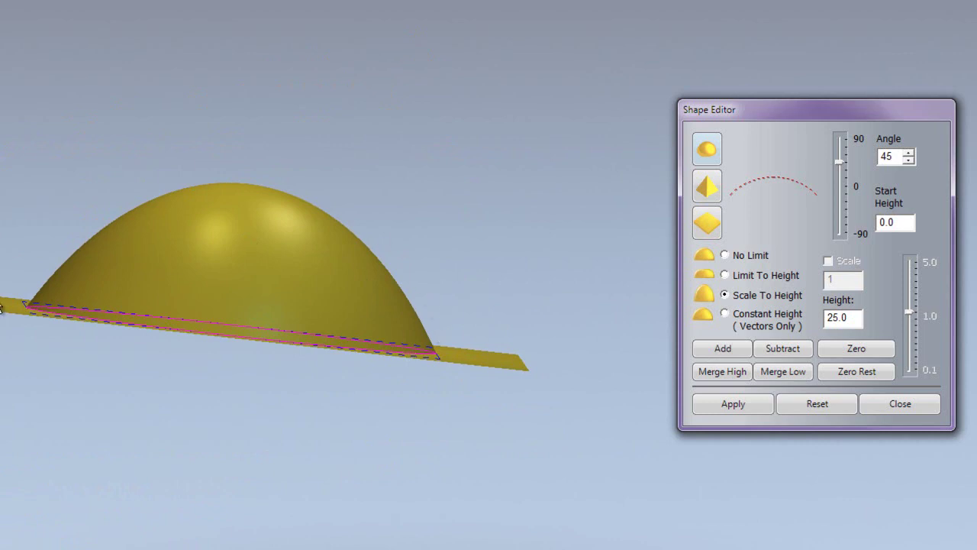
left_click_drag(458, 229, 458, 279)
left_click_drag(349, 219, 489, 221)
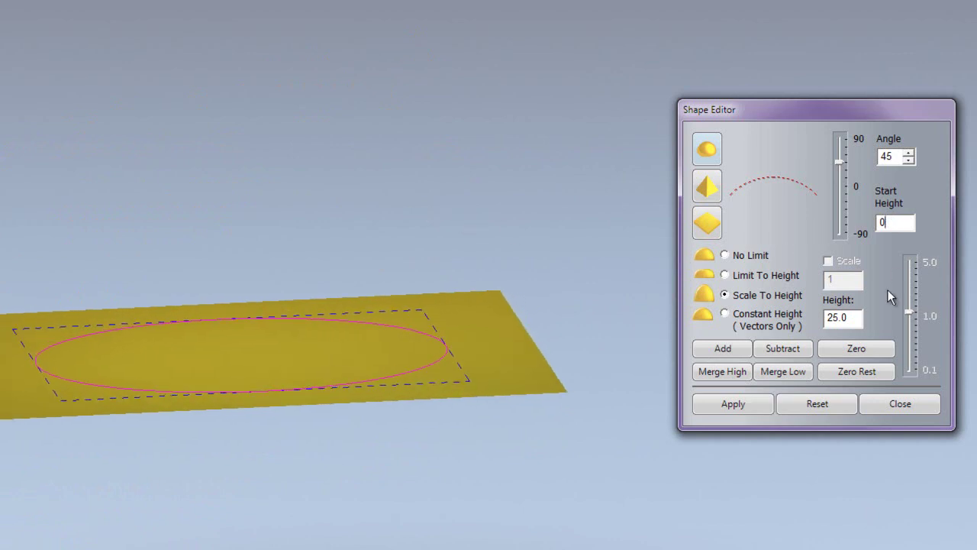
Scale the round profile to a height of 75, add it inside the circle, and inspect the entire tall dome
left_click_drag(846, 316, 755, 322)
type("75")
left_click(731, 347)
left_click(509, 212)
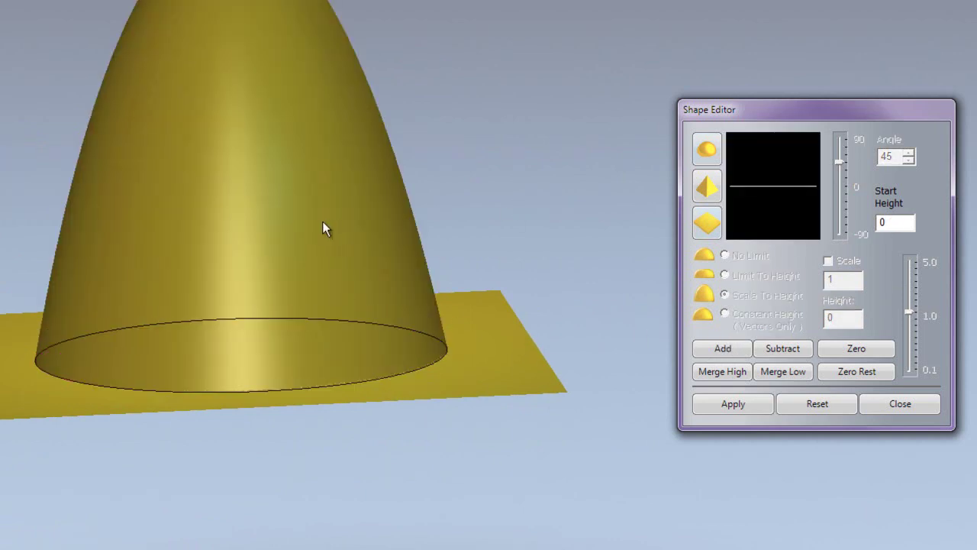
scroll(326, 219, "down", 3)
scroll(306, 242, "up", 1)
left_click_drag(355, 329, 388, 355)
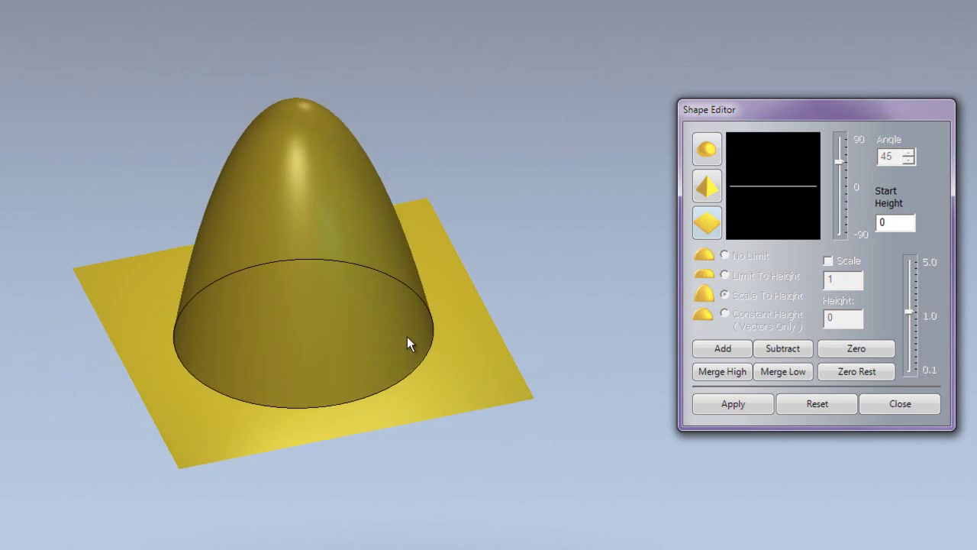
Select the circle, add a round constant-height profile with height 5 and start height 50, and inspect it from the side
left_click(414, 299)
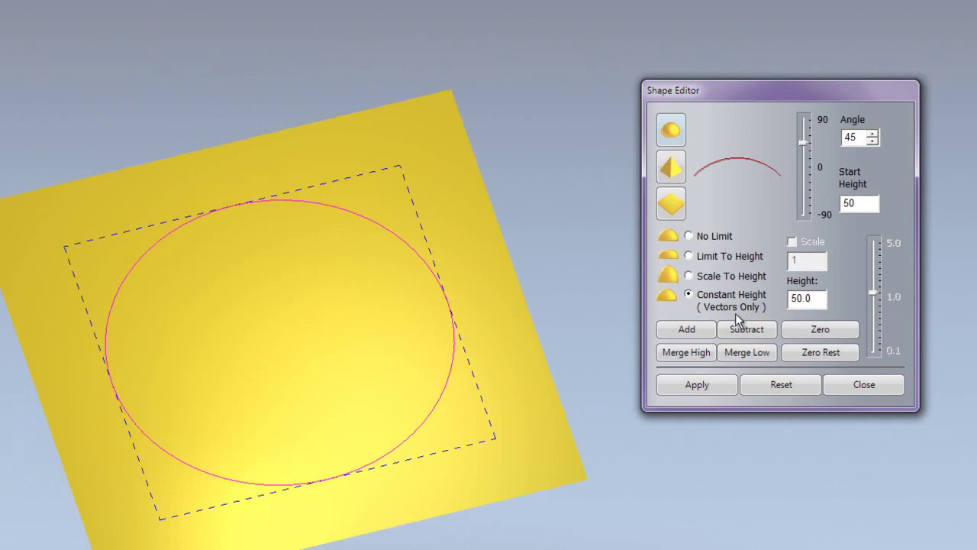
left_click_drag(827, 298, 657, 298)
type("5")
left_click(697, 326)
left_click_drag(345, 314, 267, 80)
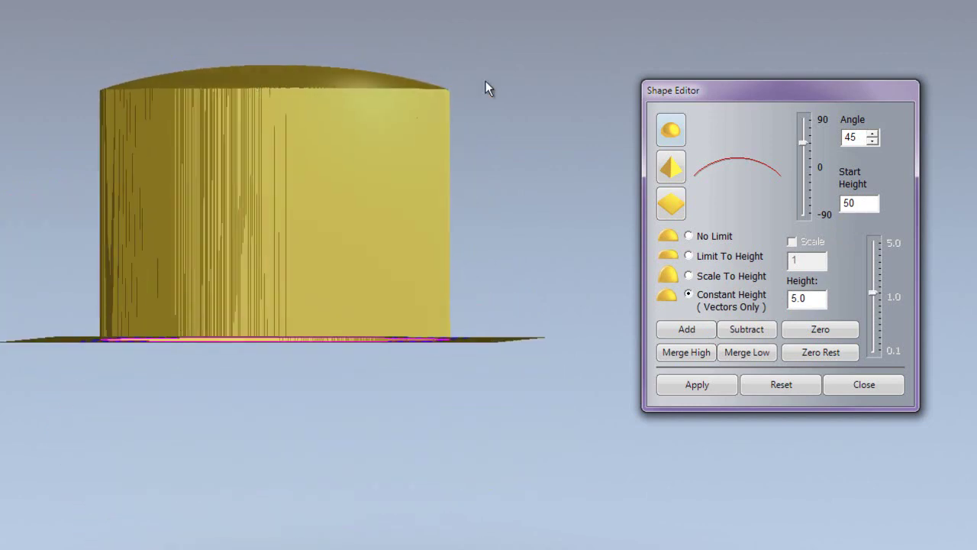
Clear the constant-height relief, and add a round profile with start height 5 and no limit inside the circle
left_click_drag(254, 244, 383, 411)
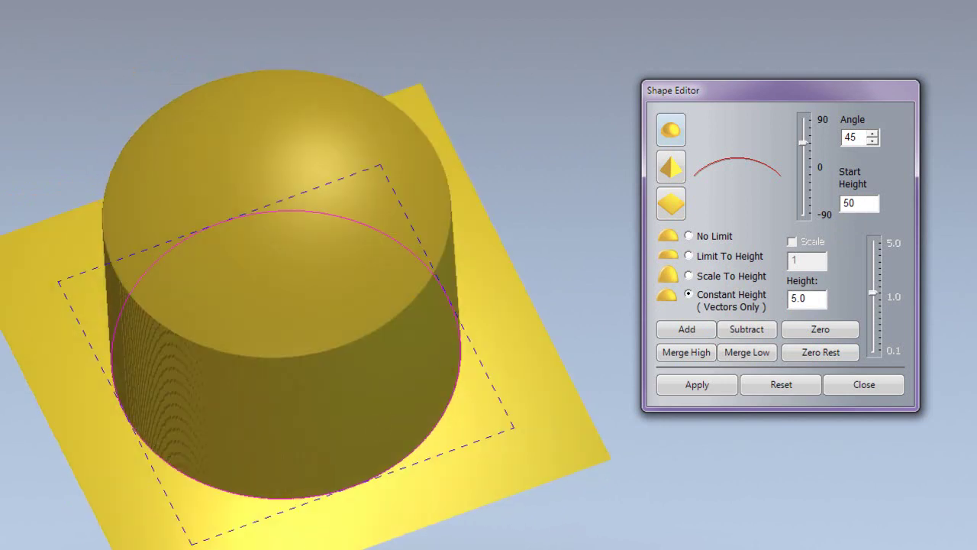
key("ctrl+z")
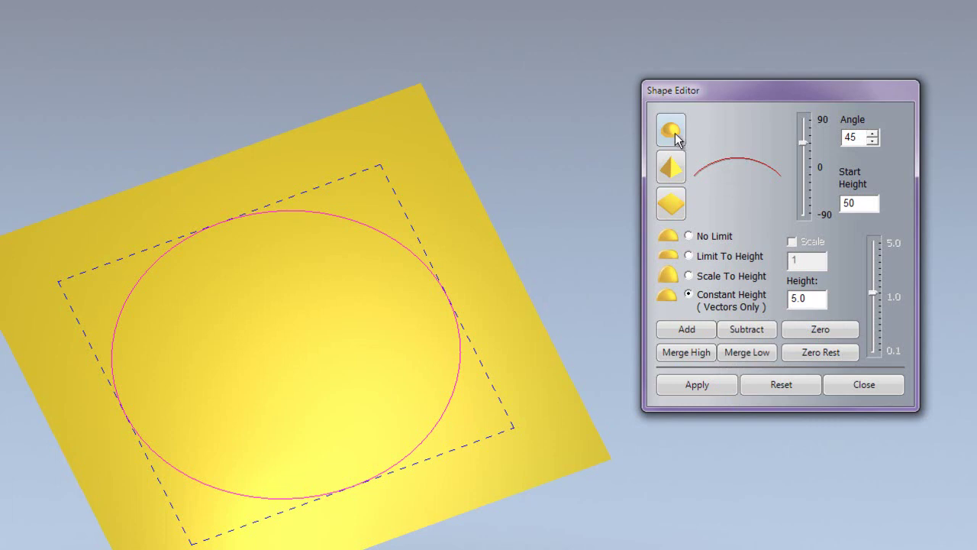
key("shift+Home")
type("5")
left_click(690, 235)
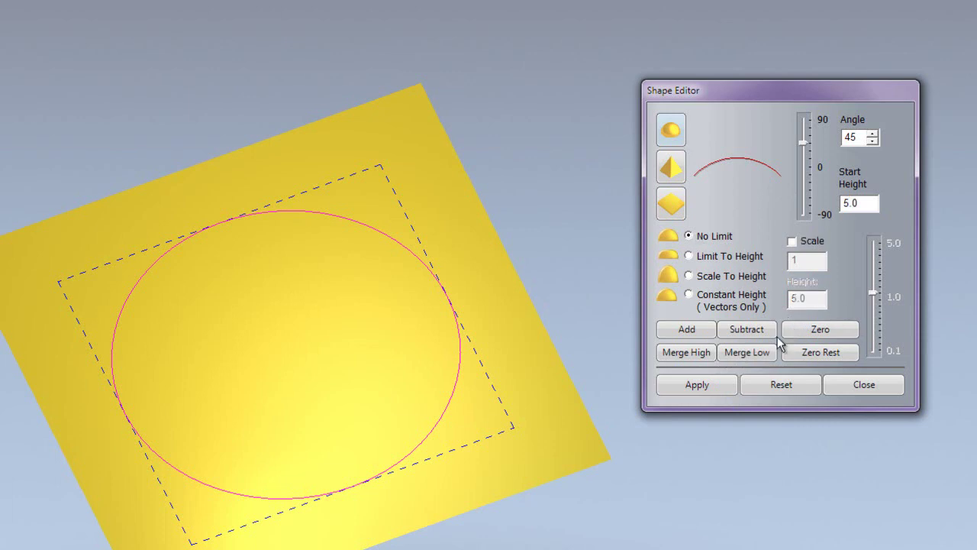
left_click(689, 331)
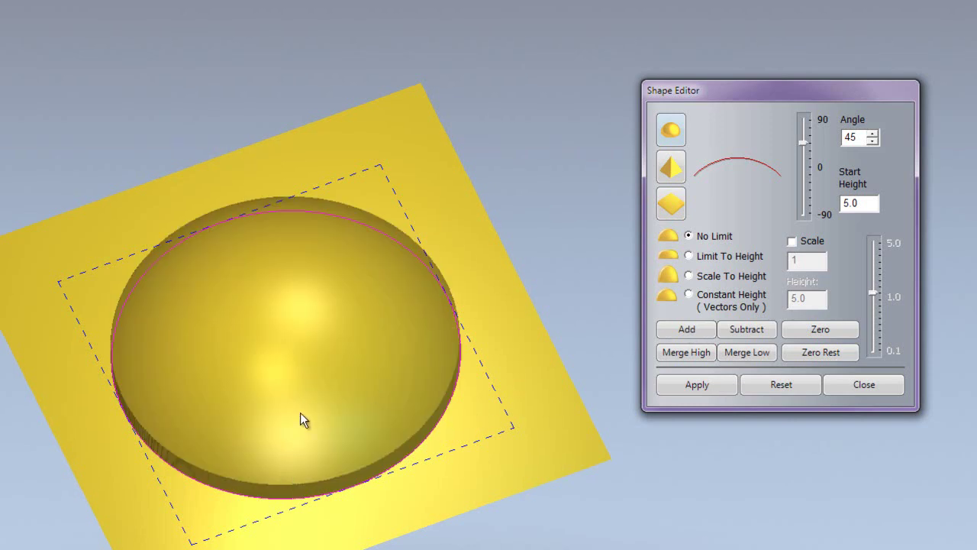
Subtract the round profile with start height 5 inside the circle, and inspect the resulting recess
middle_click_drag(300, 412, 303, 373)
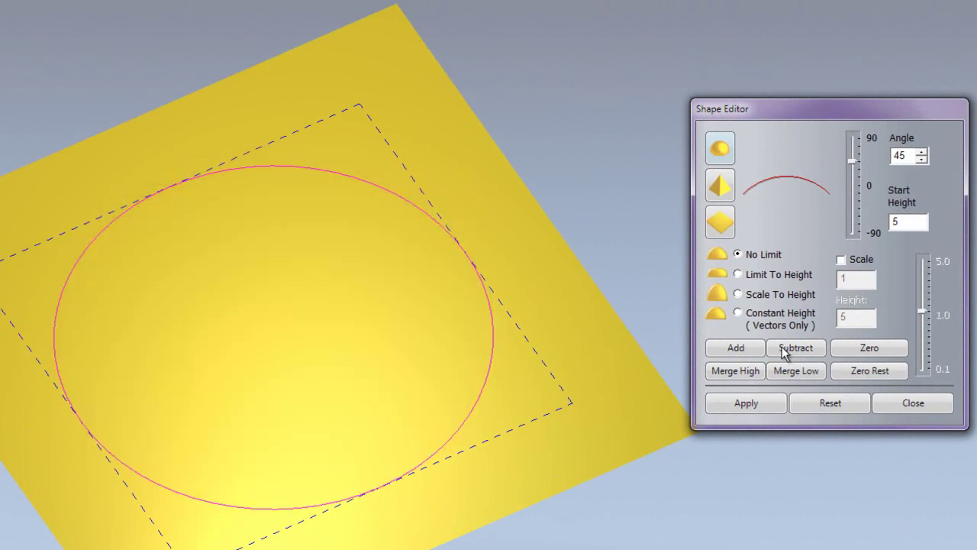
left_click(756, 348)
mouse_move(324, 379)
left_mouse_down()
mouse_move(290, 222)
mouse_move(207, 214)
mouse_move(310, 290)
mouse_move(352, 371)
mouse_move(340, 413)
mouse_move(316, 432)
mouse_move(313, 372)
left_mouse_up()
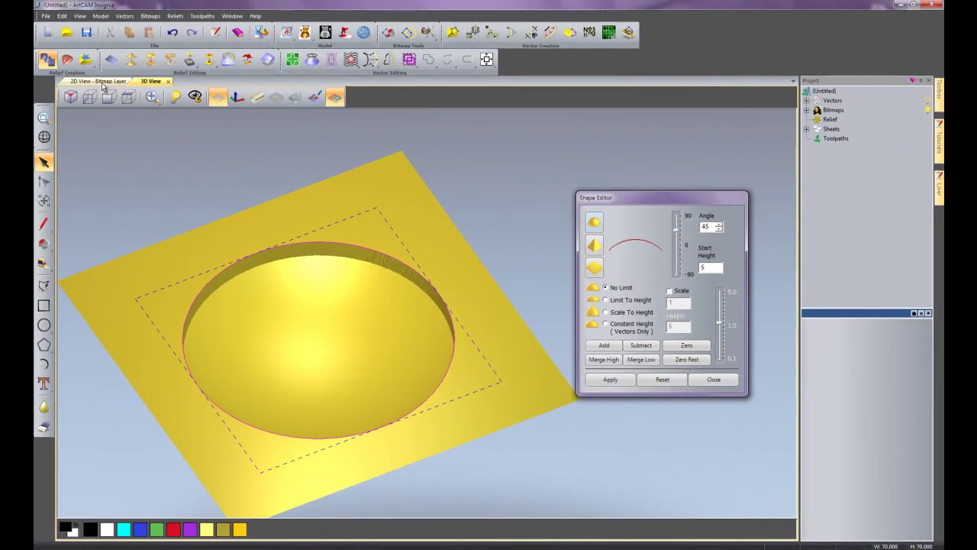
Draw a second circle about 44 mm in diameter in the 2D view, overlapping the large circle's upper-left edge
left_click(77, 61)
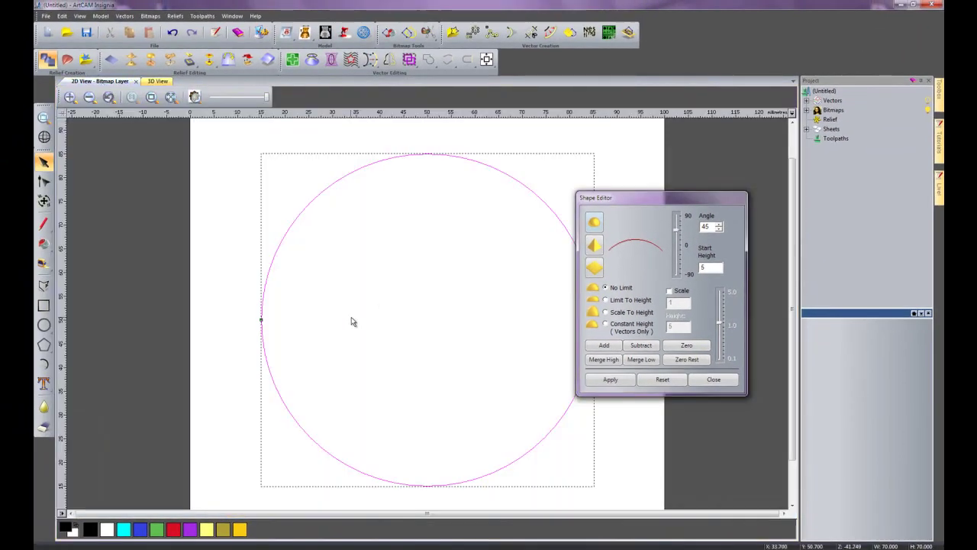
left_click(304, 325)
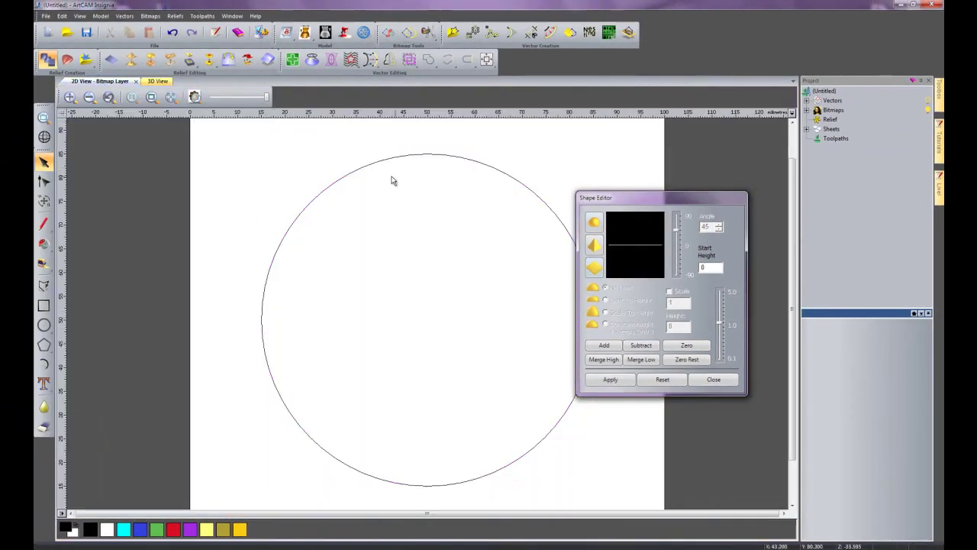
left_click(45, 325)
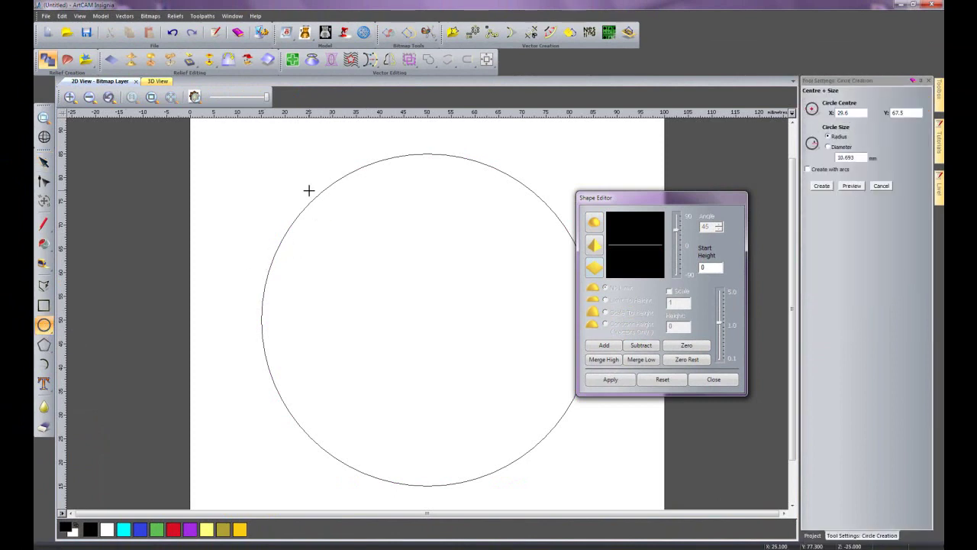
left_click(286, 142)
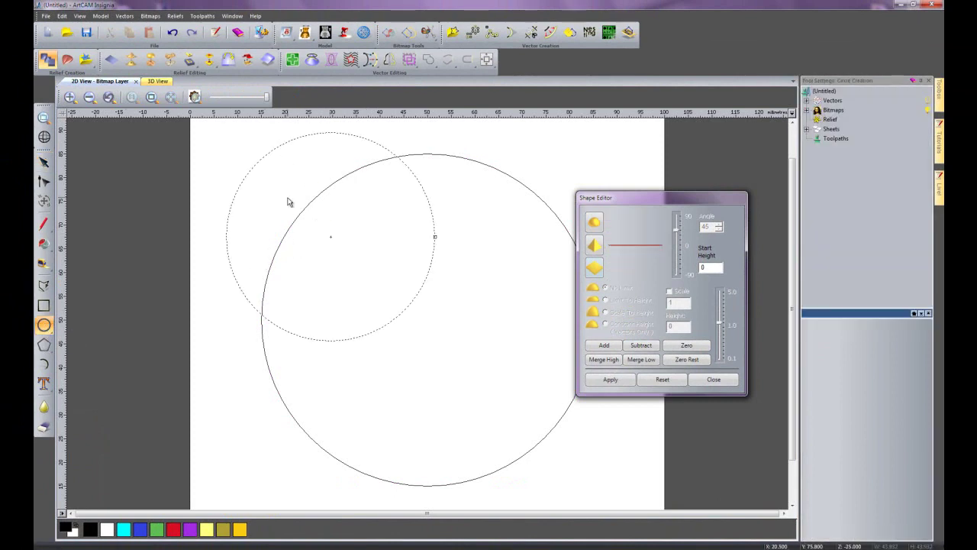
Select the smaller circle in the 3D view, and give it a round profile with start height 5
left_click(158, 81)
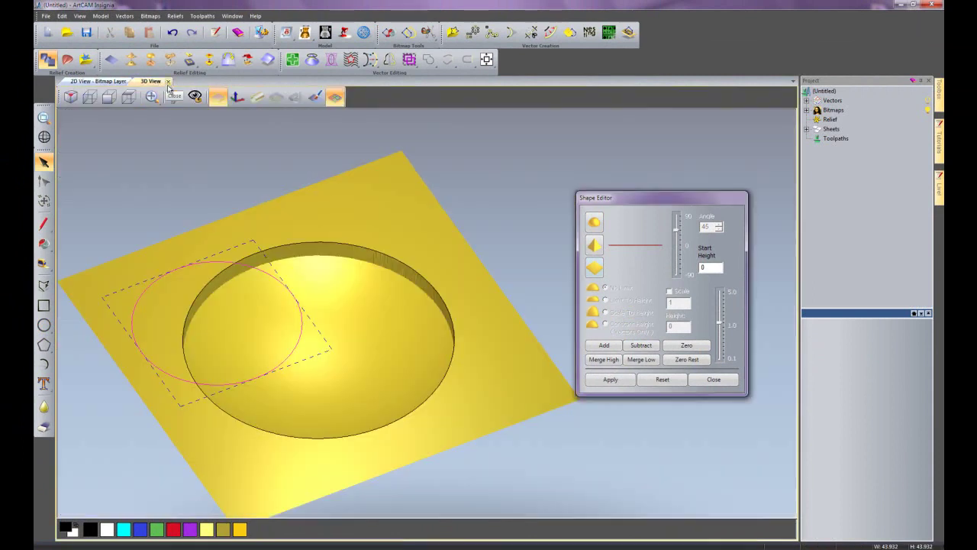
left_click(300, 297)
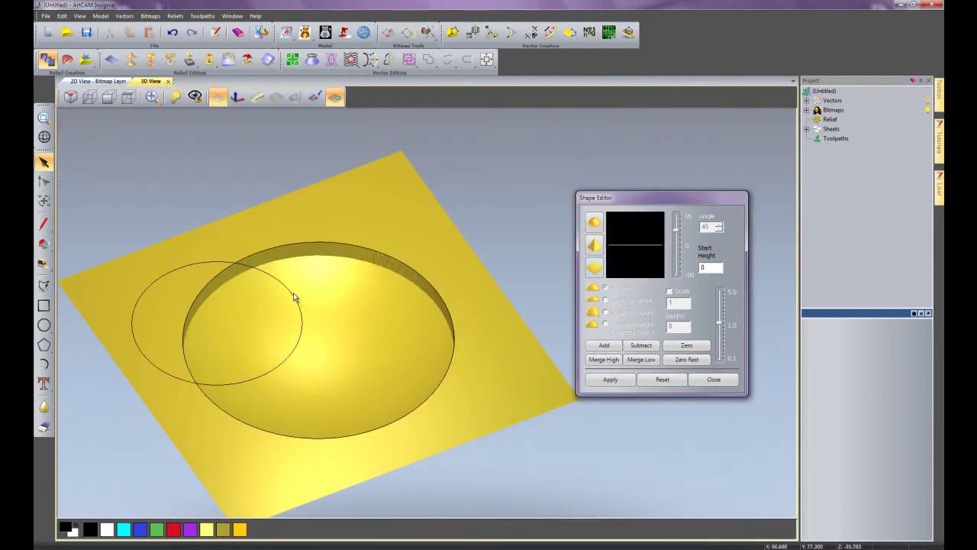
left_click(292, 293)
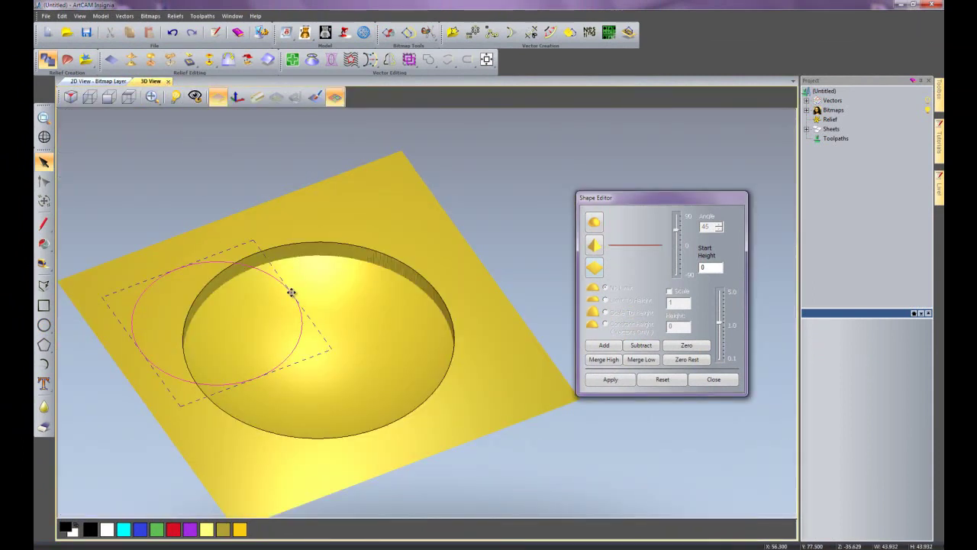
left_click(594, 224)
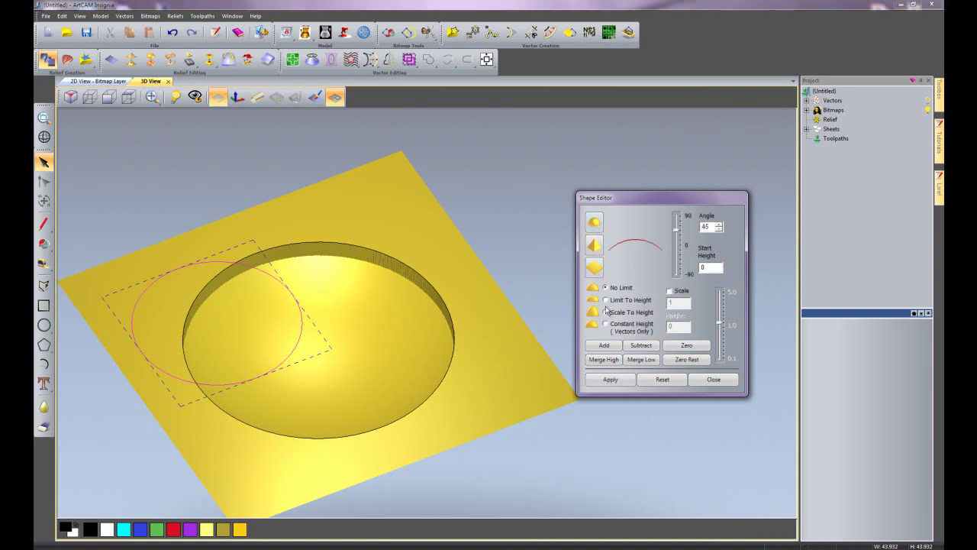
double_click(710, 267)
type("10")
key("BackSpace")
key("BackSpace")
type("5")
Add the smaller circle's round shape to the relief, view the overlap, and undo the addition
left_click(608, 346)
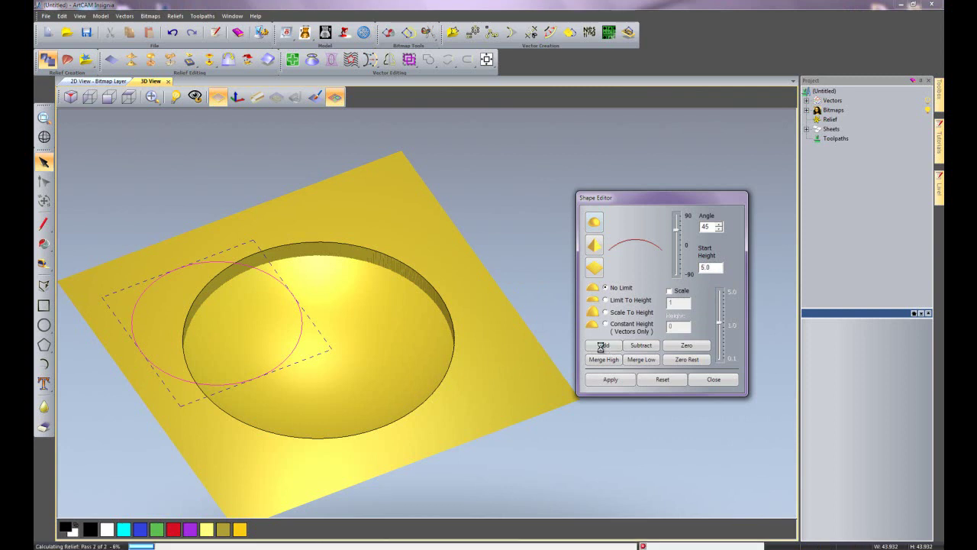
mouse_move(313, 413)
left_mouse_down()
mouse_move(351, 443)
mouse_move(274, 435)
mouse_move(373, 408)
mouse_move(333, 349)
left_mouse_up()
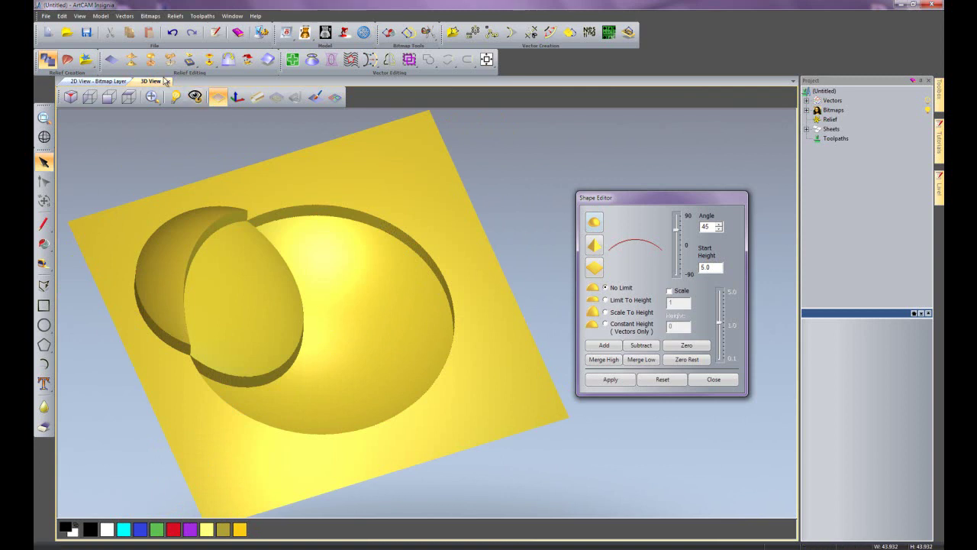
left_click(172, 34)
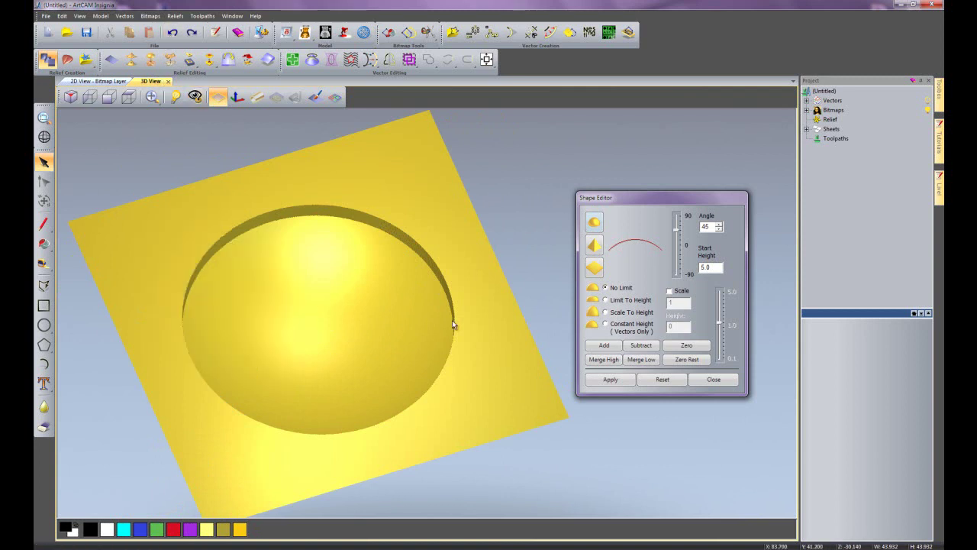
Merge the smaller circle's round shape into the relief with Merge High, and inspect it with the vectors hidden
left_click(334, 97)
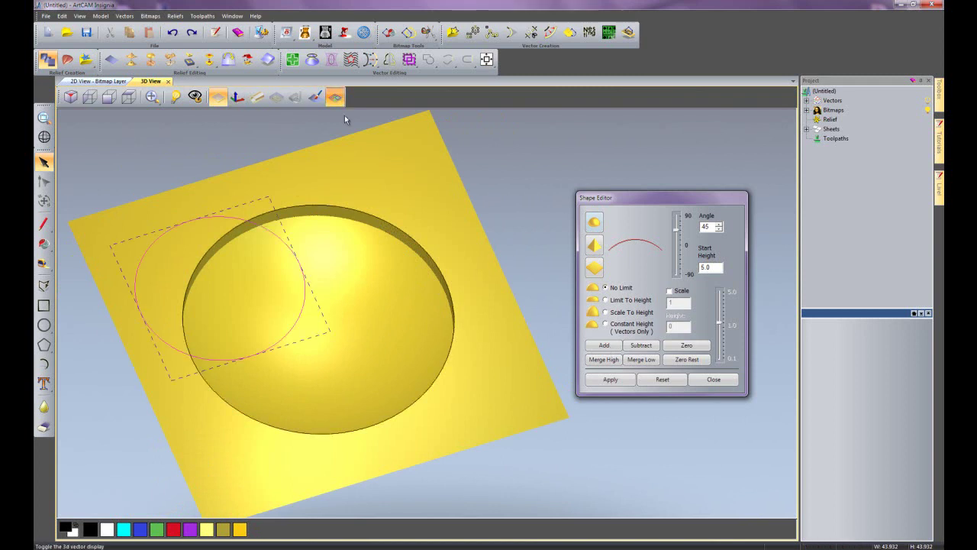
left_click(604, 360)
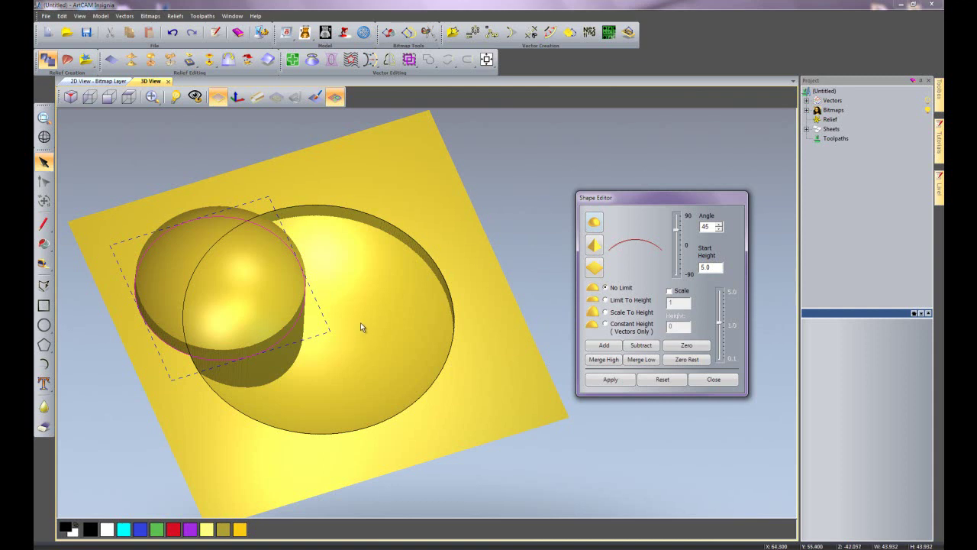
left_click(336, 97)
left_click_drag(390, 335, 407, 349)
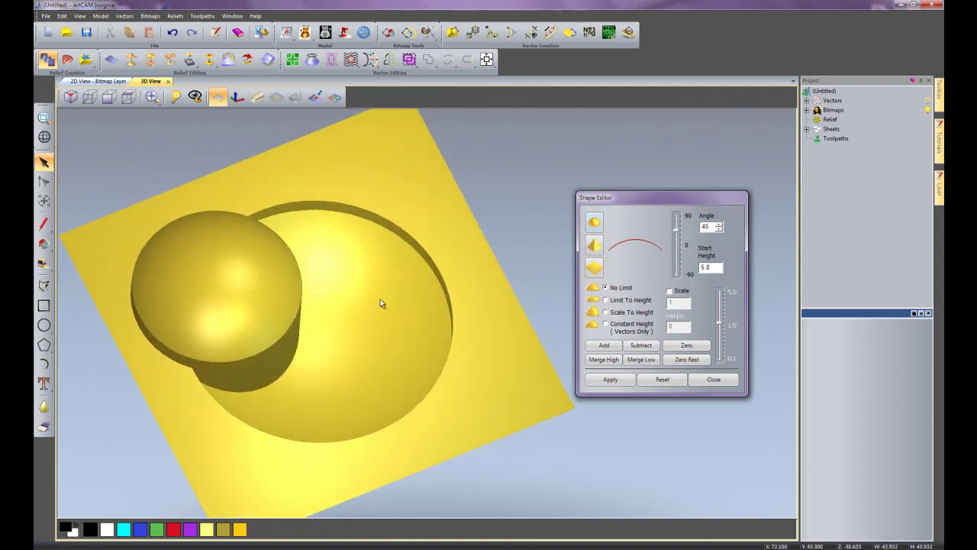
Draw a rectangle about 51 by 24 mm in the 2D view, across the lower parts of both circles' overlap
left_click(92, 81)
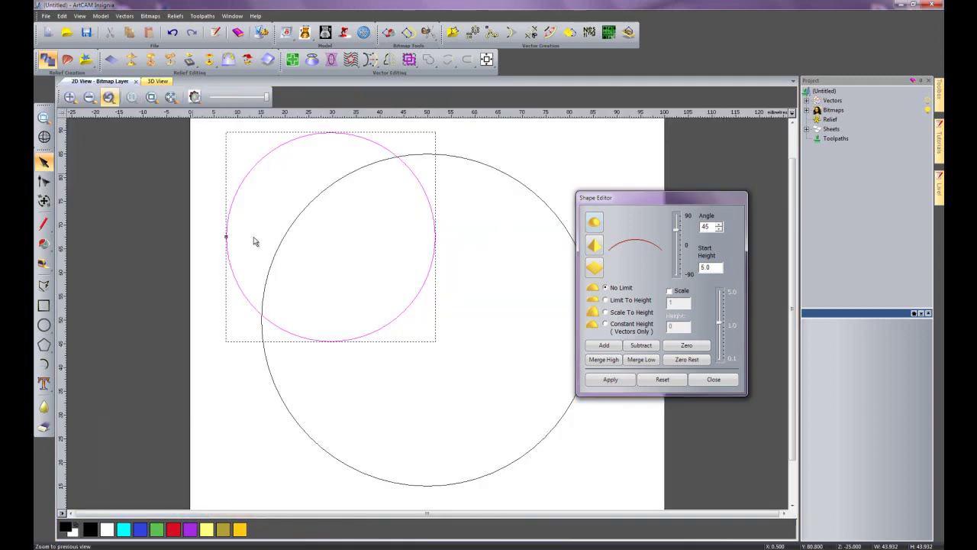
left_click(340, 267)
left_click(44, 306)
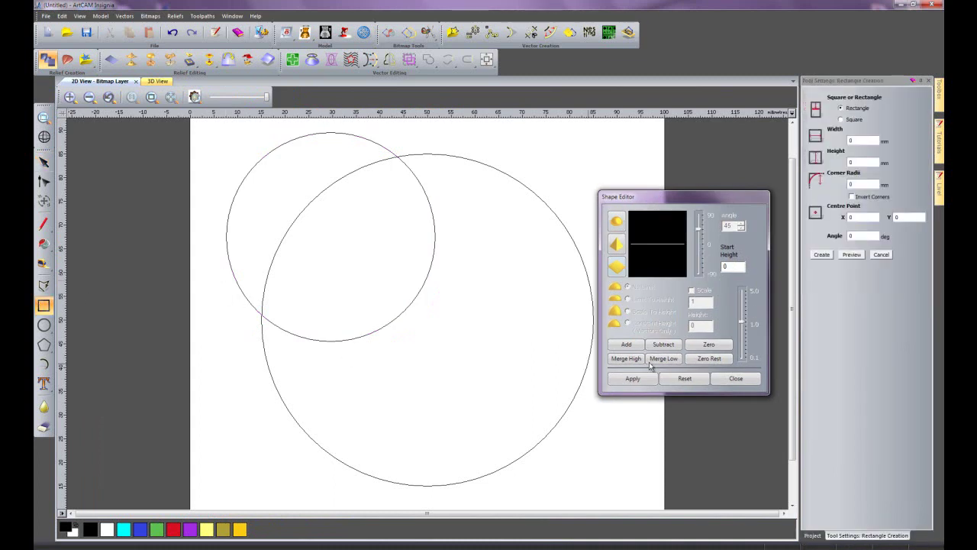
left_click_drag(225, 278, 466, 389)
key("Escape")
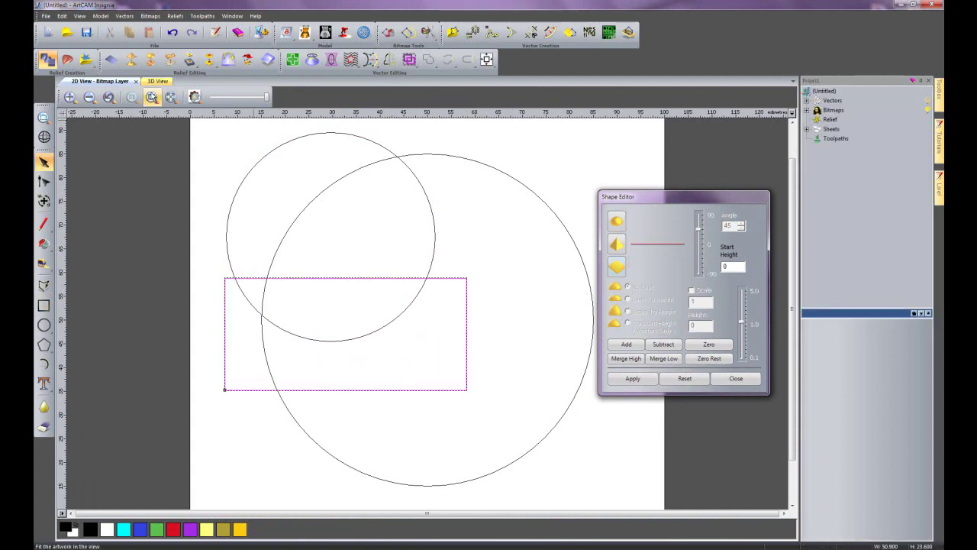
Show the vectors in the 3D view, and give the selected rectangle an angular profile
left_click(158, 81)
left_click(336, 99)
left_click(619, 245)
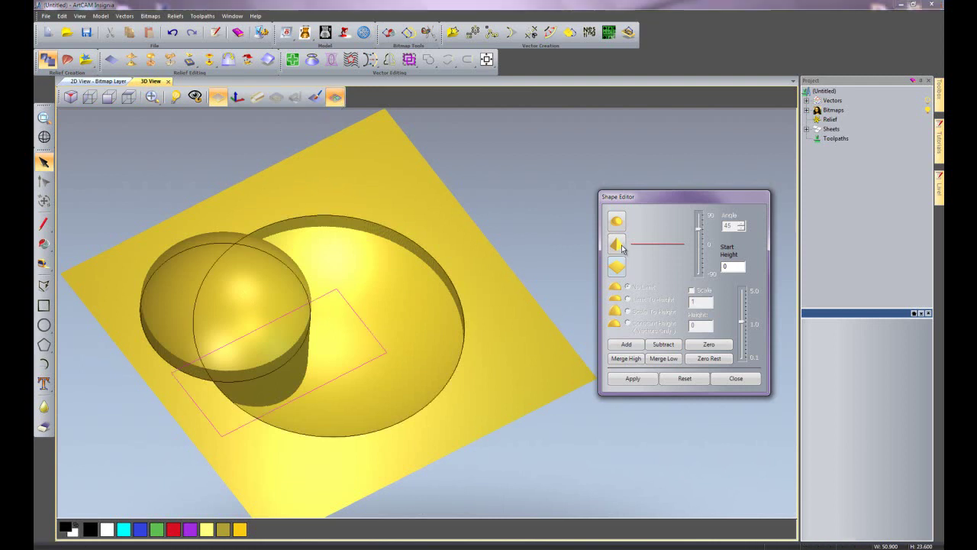
Try the rectangle's angular shape with Add and with Merge High, undoing each result after viewing it
left_click(633, 347)
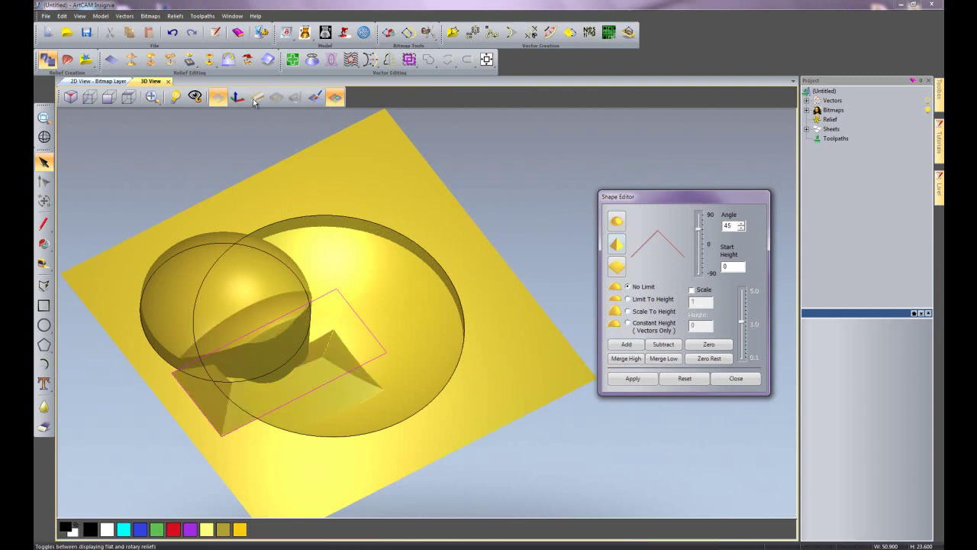
left_click(338, 104)
left_click_drag(389, 374, 346, 412)
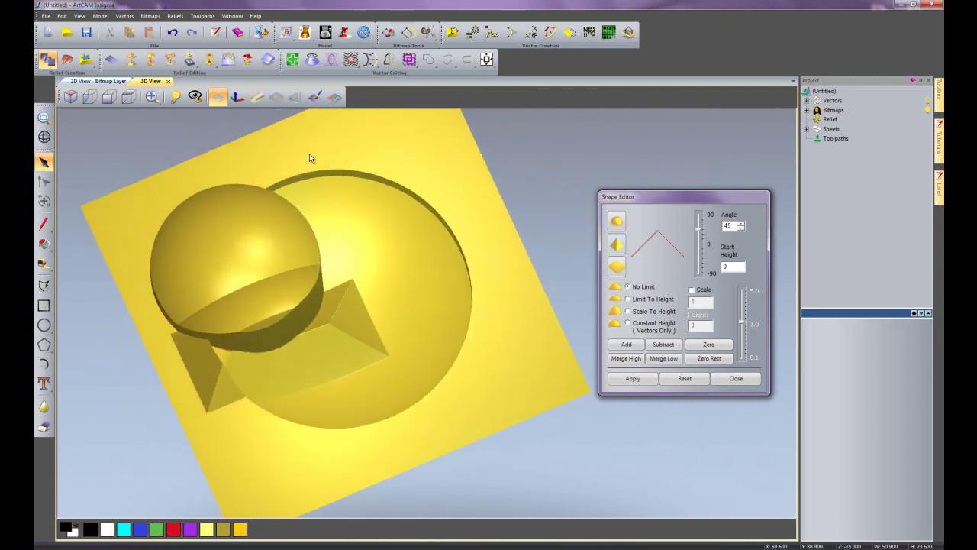
left_click(173, 33)
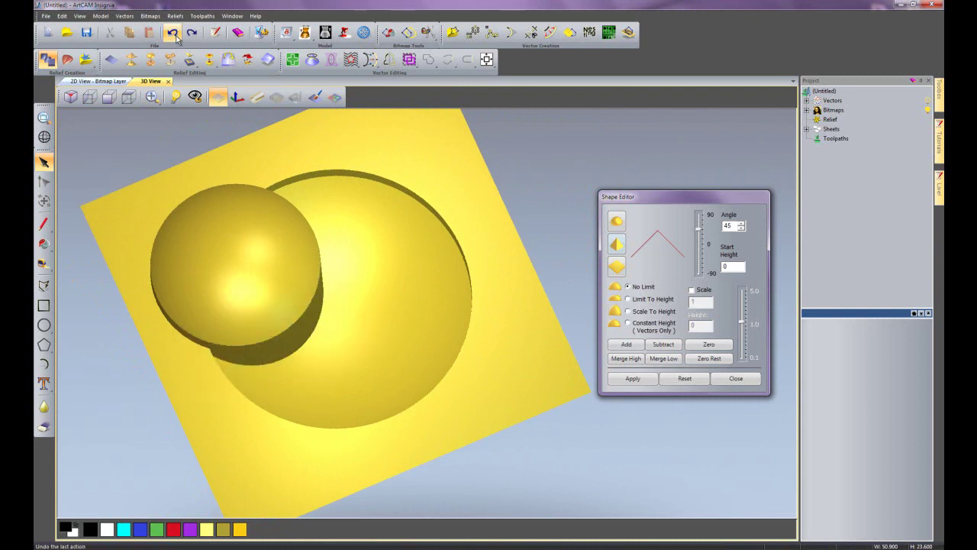
left_click(626, 357)
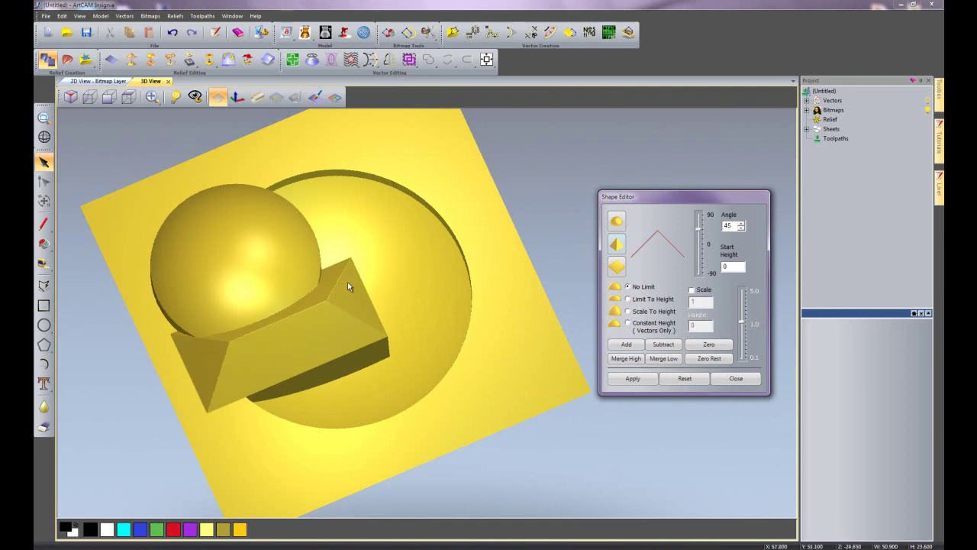
left_click(172, 32)
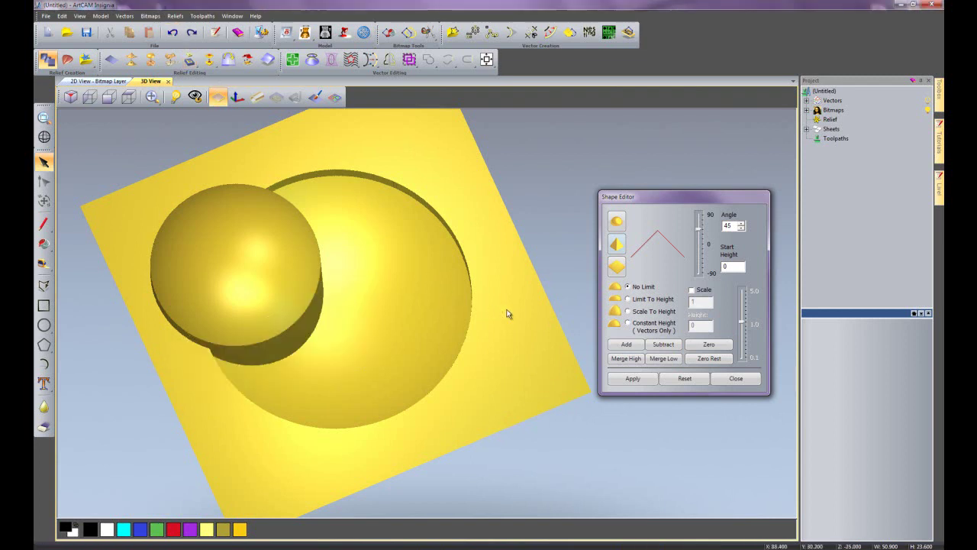
Merge the rectangle's angular shape into the relief with Merge Low, and inspect the cut through the dome
left_click(651, 356)
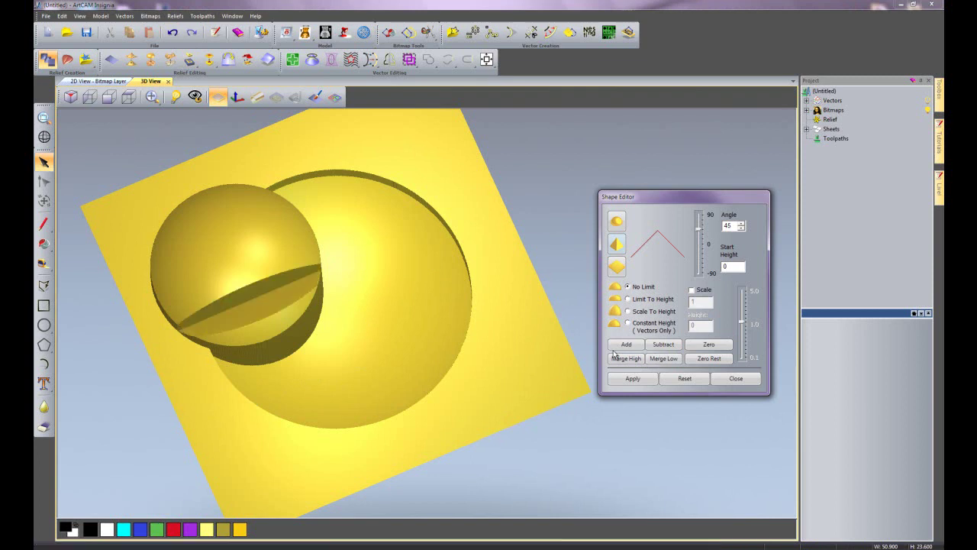
left_click_drag(298, 410, 312, 389)
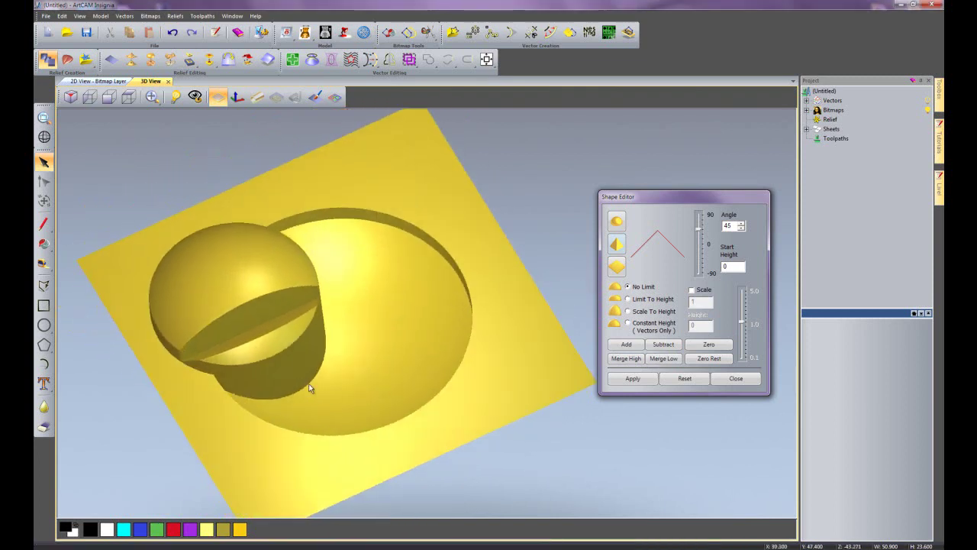
left_click(335, 98)
left_click(334, 98)
left_click_drag(226, 377, 324, 358)
left_click_drag(453, 367, 427, 377)
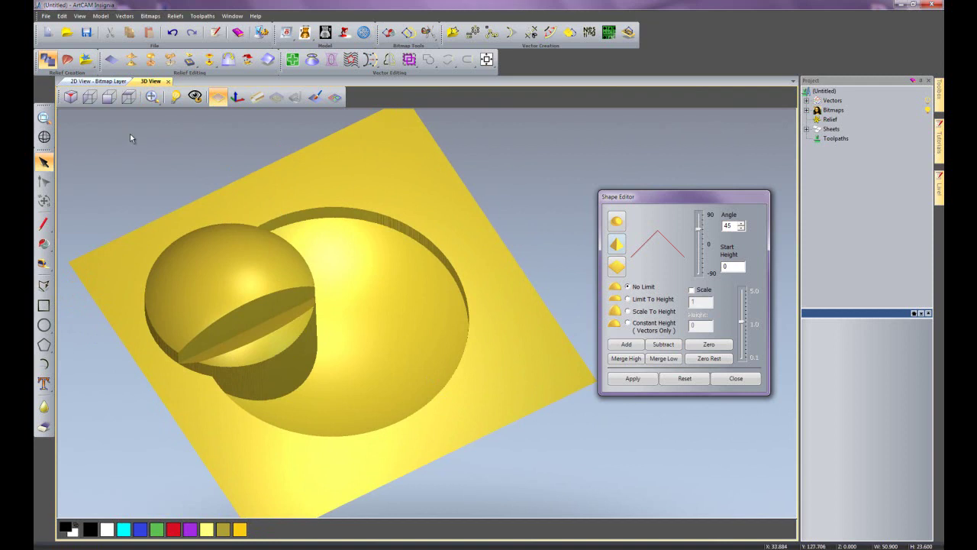
Draw a pentagon about 17 mm wide inside the smaller circle in the 2D view, and return to the 3D view
left_click(97, 81)
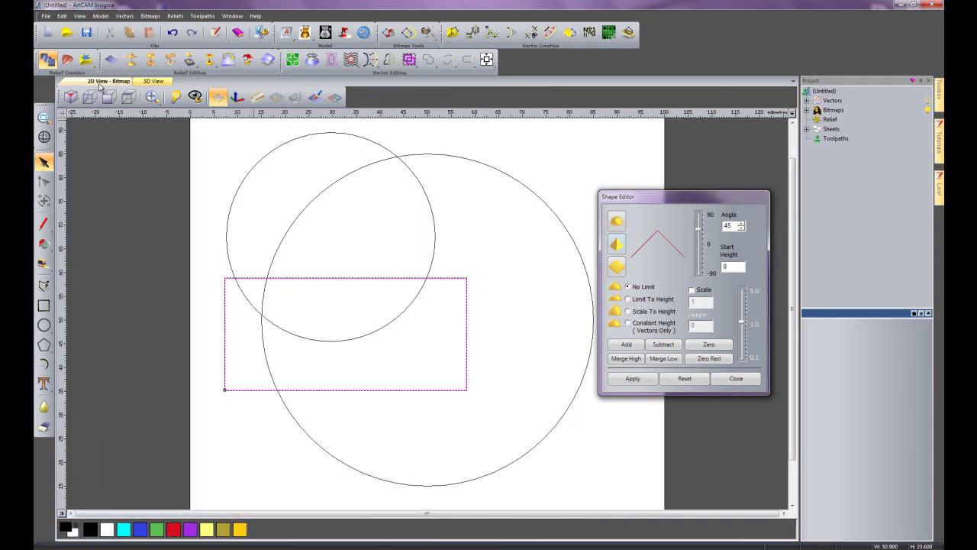
left_click(43, 345)
left_click_drag(328, 222, 351, 252)
key("Escape")
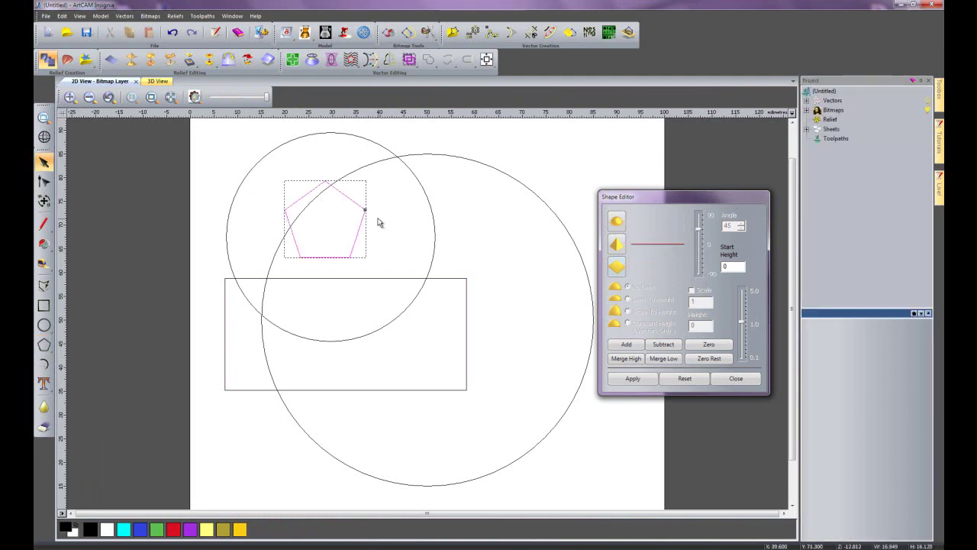
left_click(158, 81)
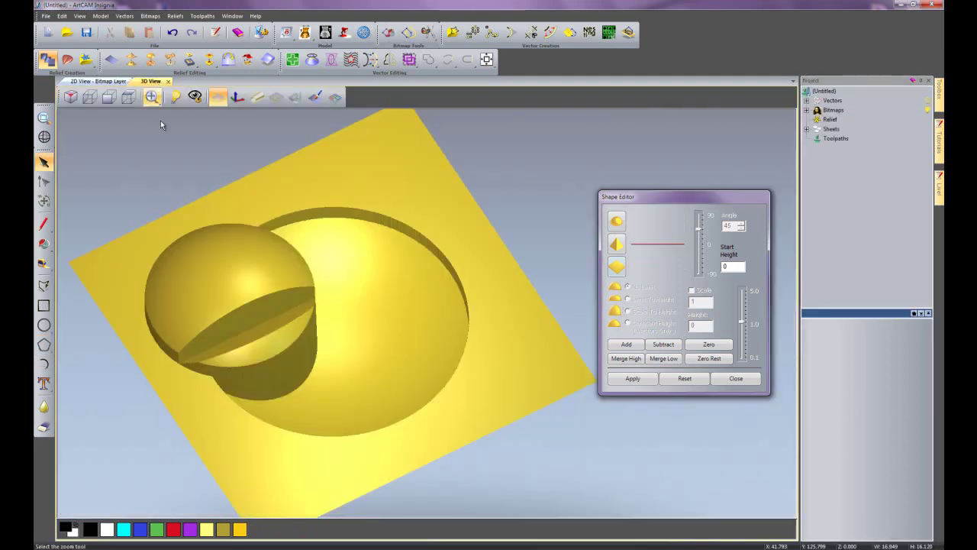
Give the selected pentagon a flat profile with a start height of 2.5, and add it to the relief
left_click(620, 245)
left_click(618, 267)
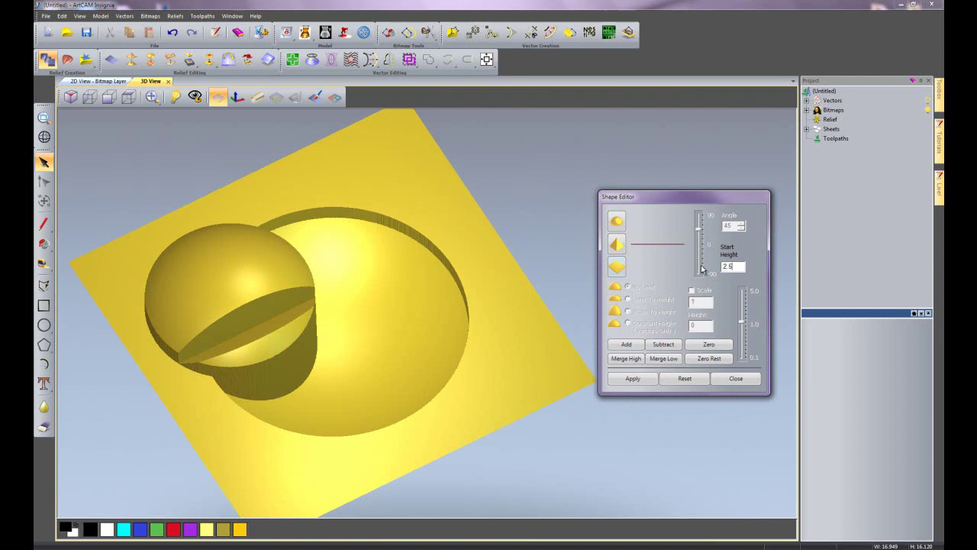
left_click(631, 346)
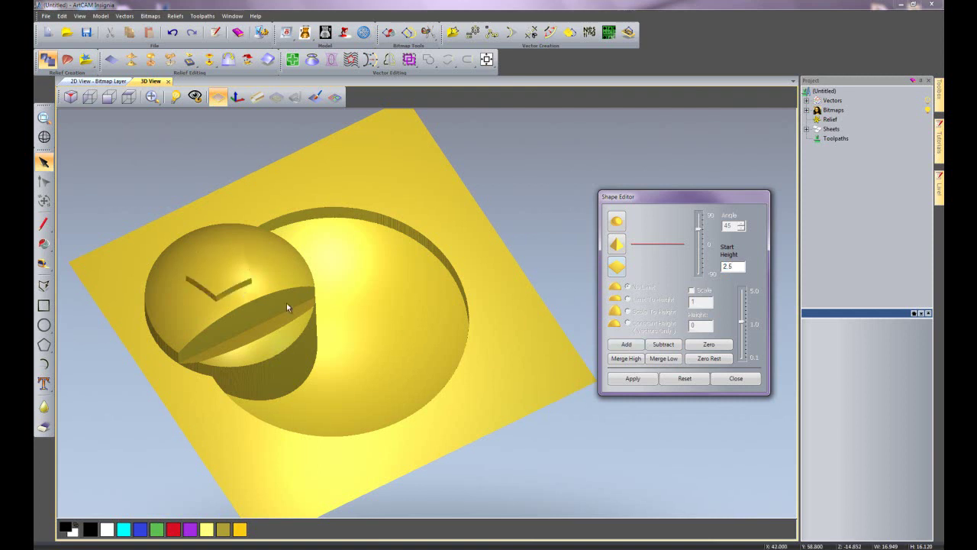
left_click_drag(293, 288, 321, 323)
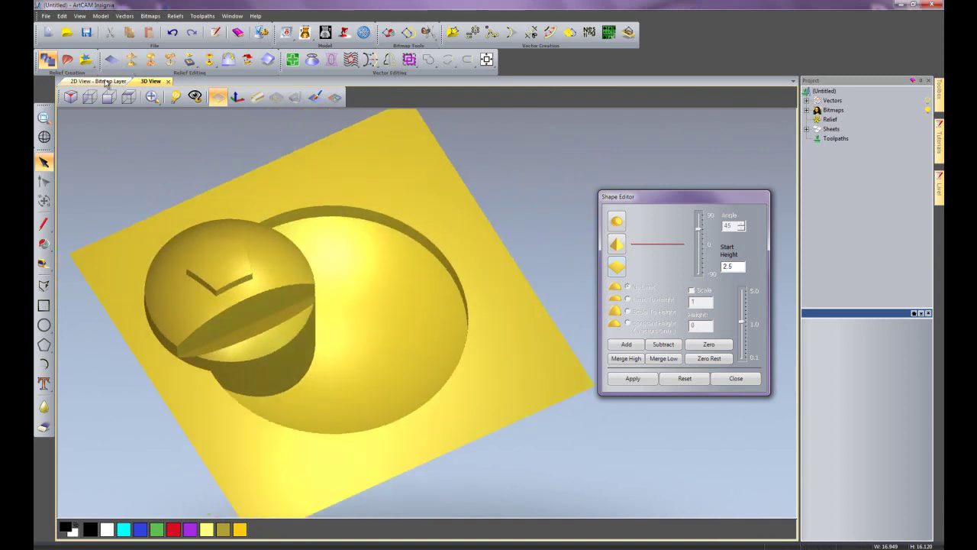
Try Zero Rest on the relief outside the large circle, and inspect the result with the vectors hidden
left_click(98, 80)
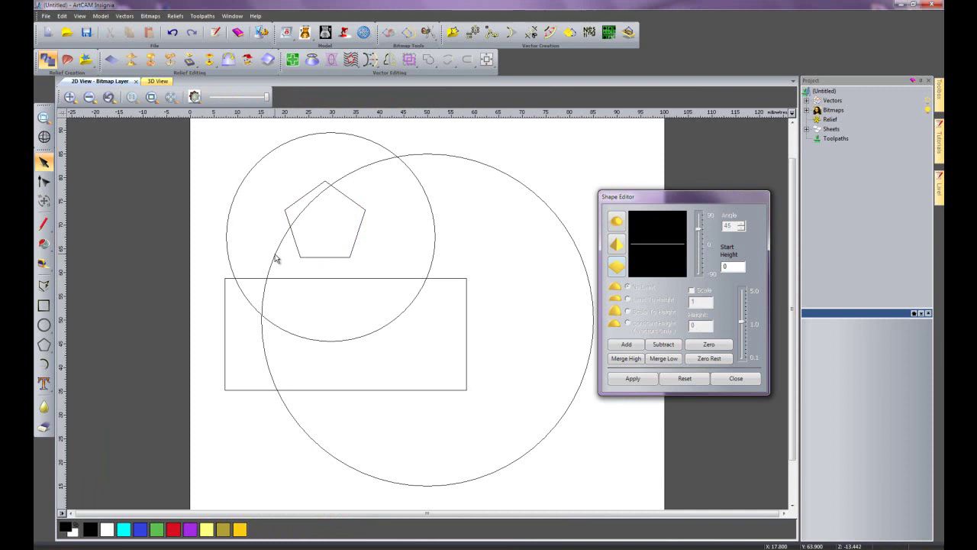
left_click(154, 82)
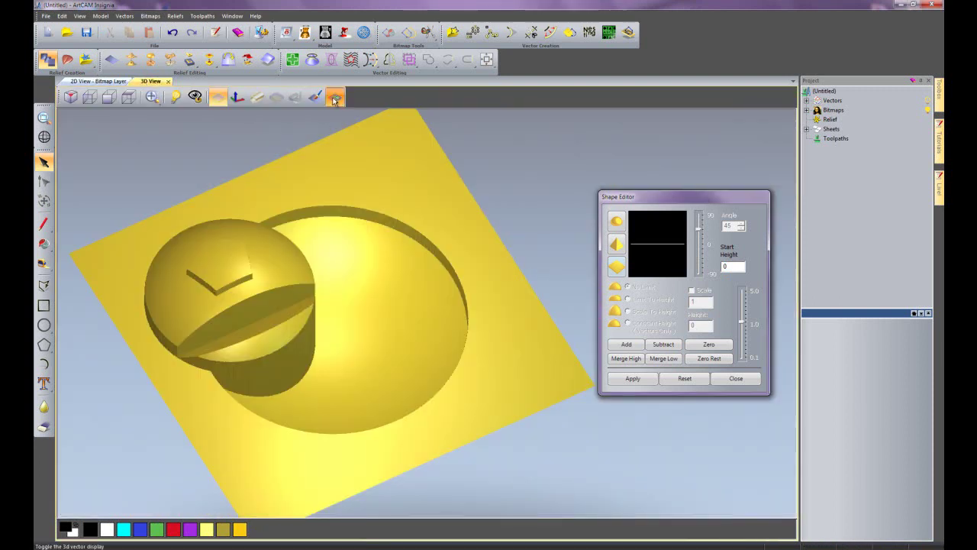
left_click(370, 208)
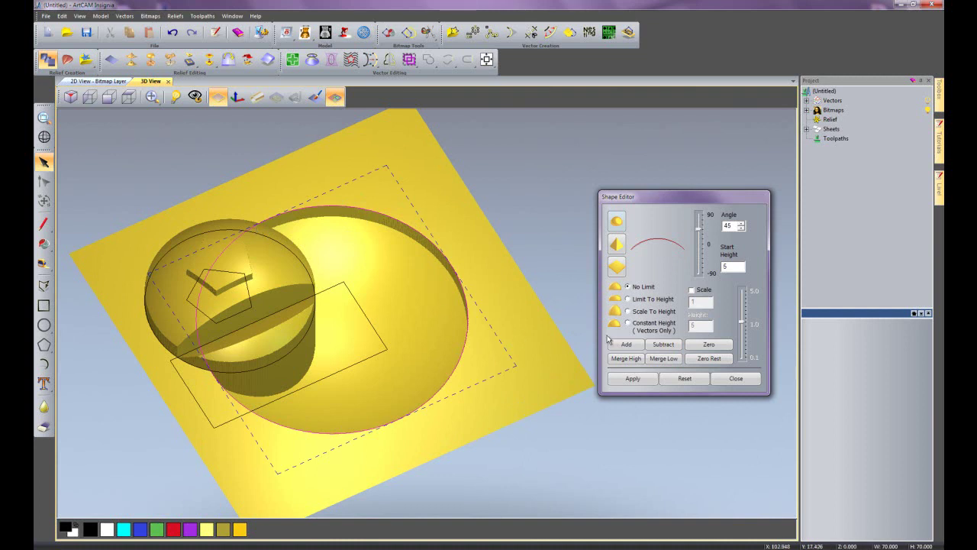
left_click(709, 359)
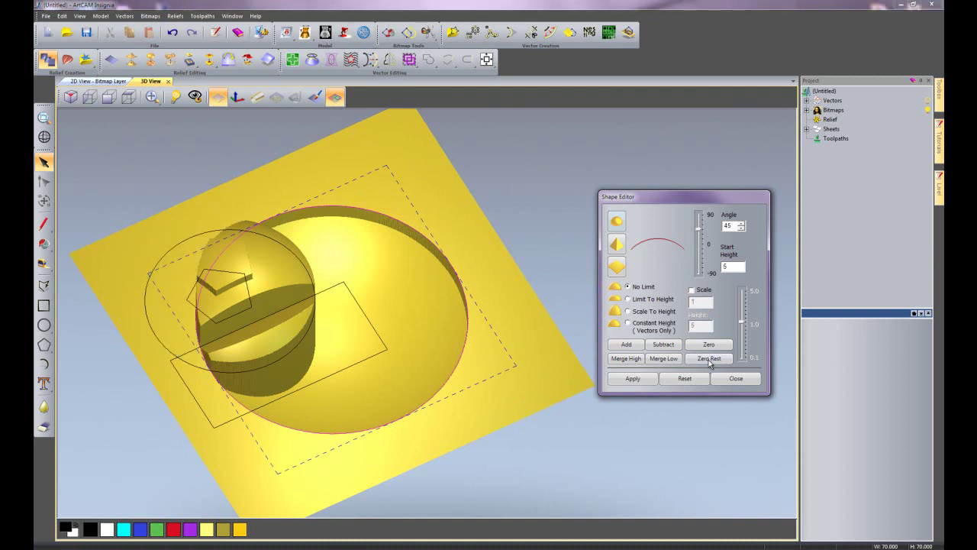
left_click(333, 97)
left_click_drag(405, 312, 428, 291)
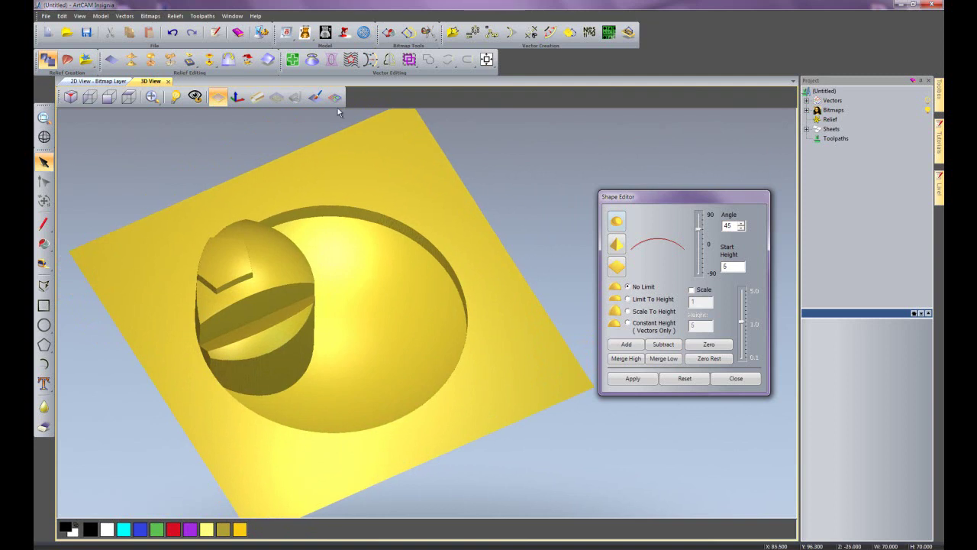
Try zeroing the relief inside the large circle, and undo it after viewing the result
left_click(709, 345)
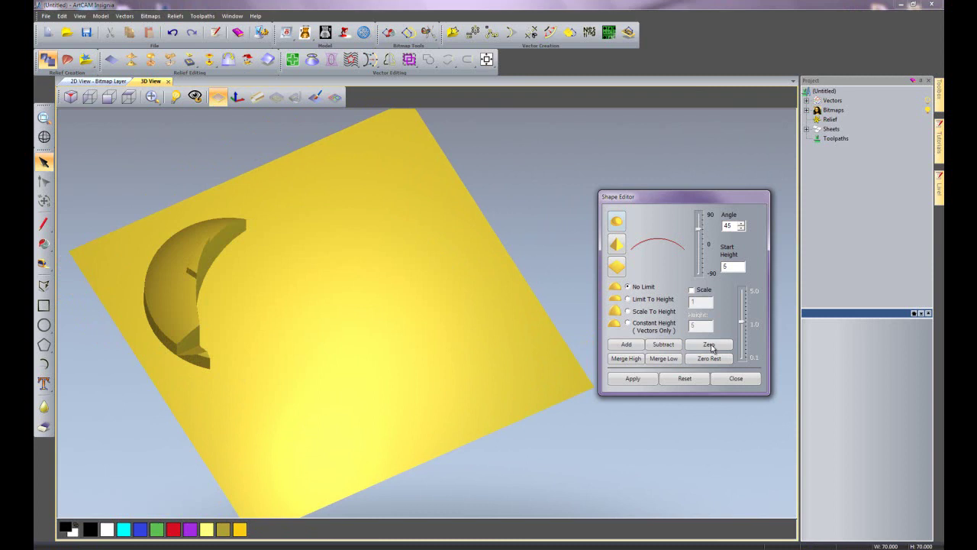
left_click(173, 33)
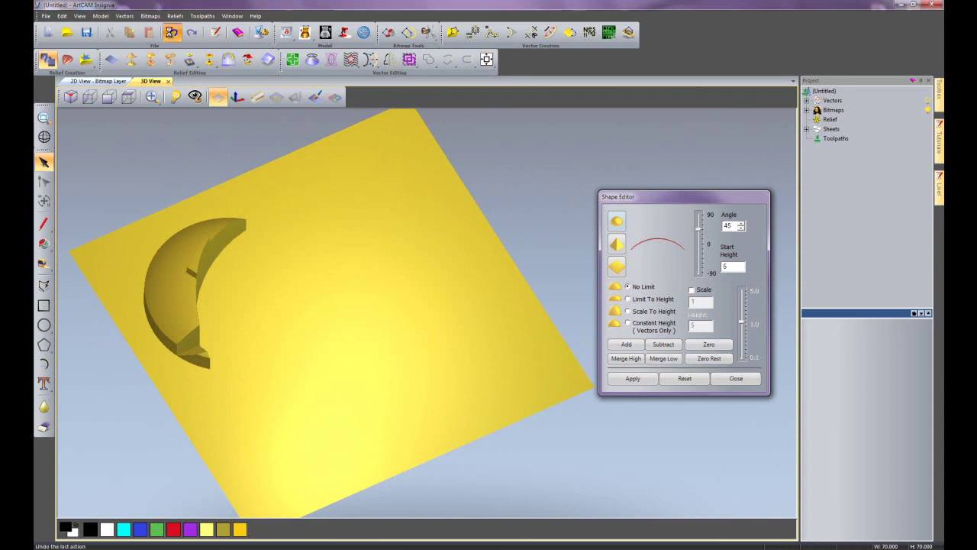